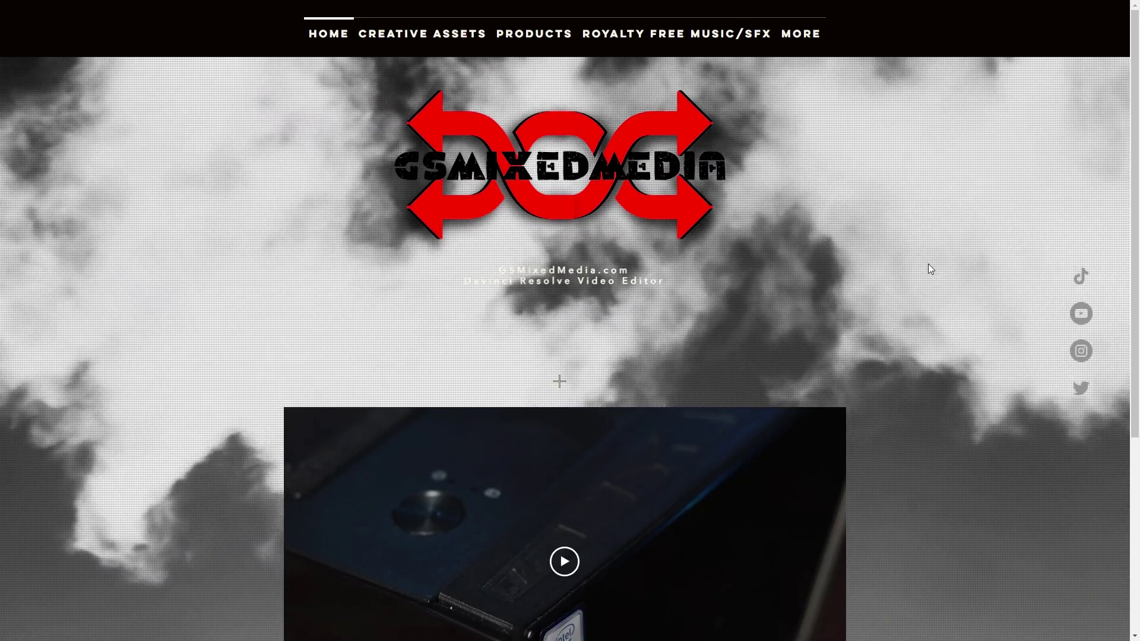
Step: Browse the GSMixedMedia home page and open Products to find MixedMedia Camera Movements
scroll(651, 352, "down", 5)
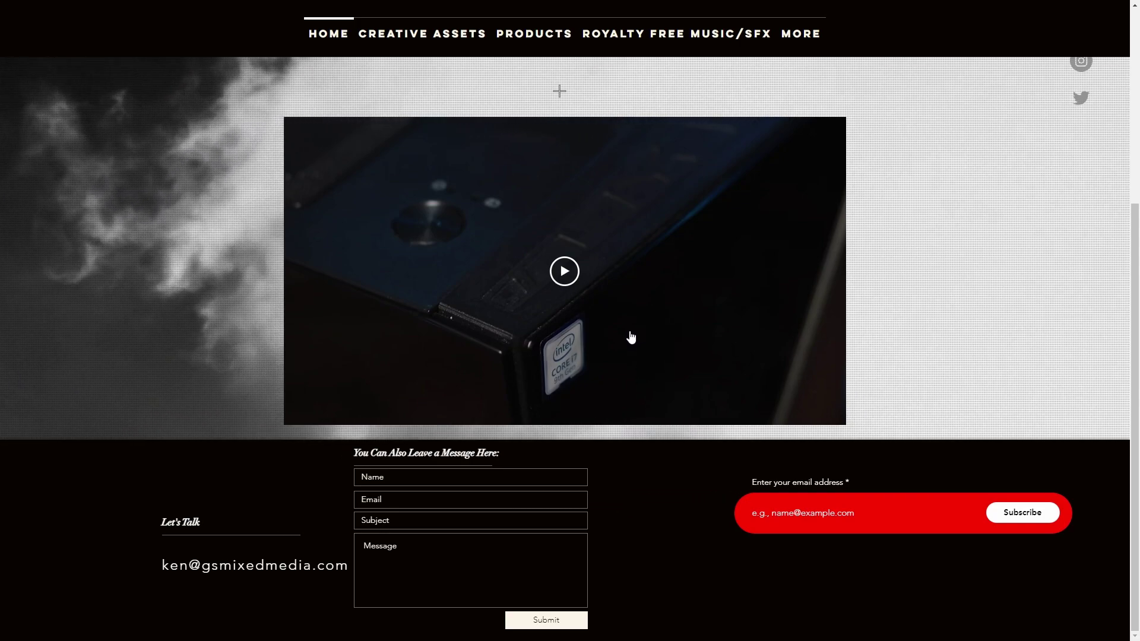
scroll(630, 337, "up", 4)
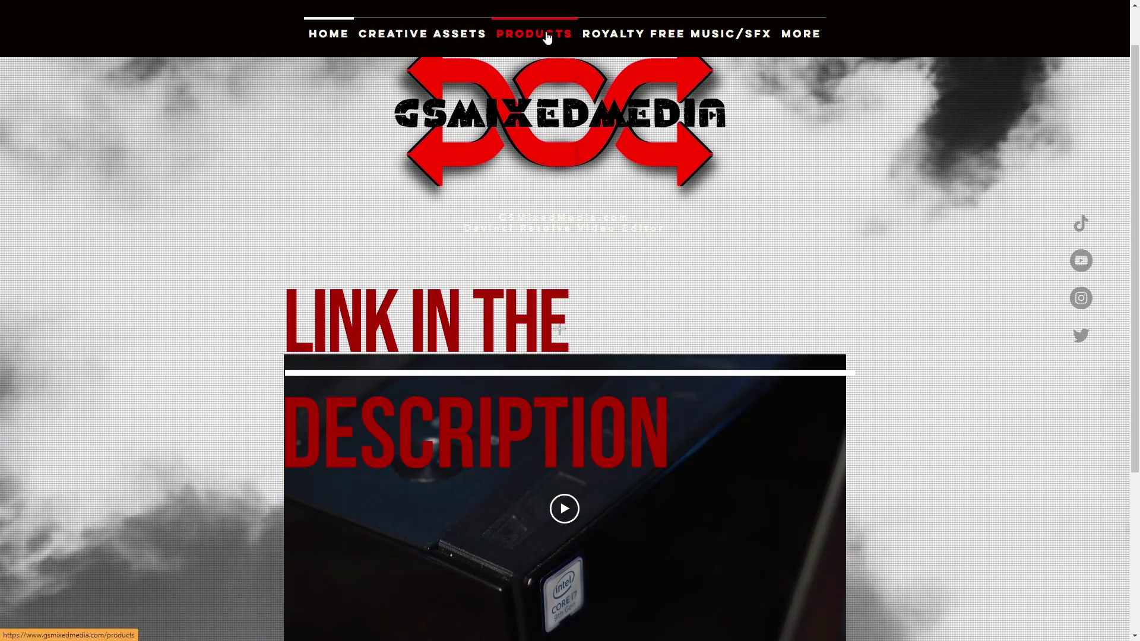
left_click(547, 35)
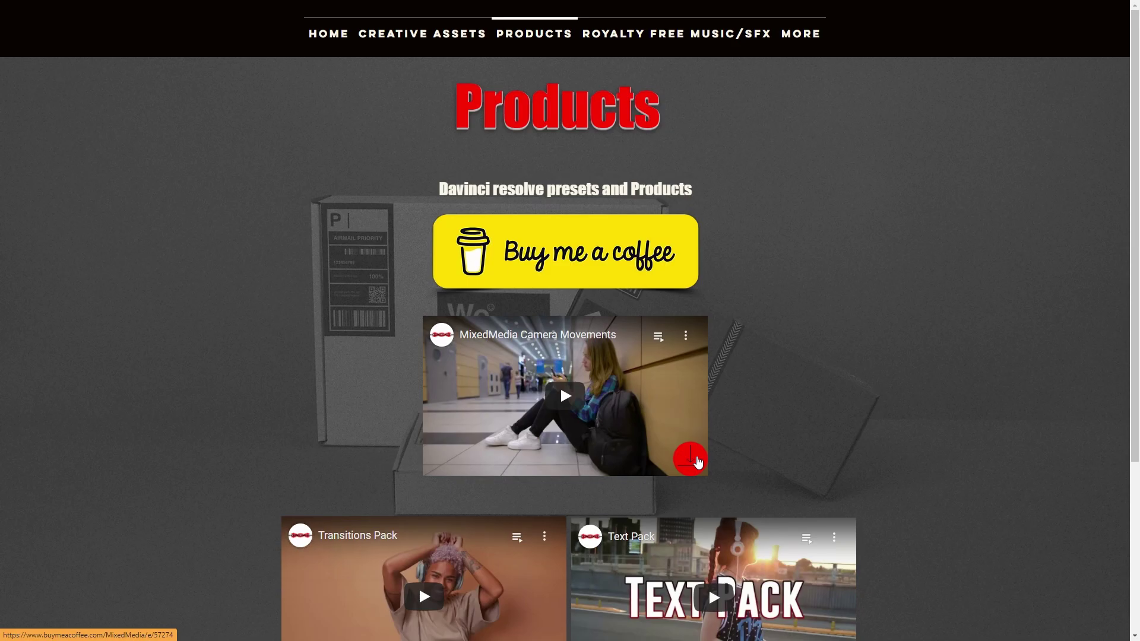
Step: Search the Effects library's video effects for 'mix'
scroll(747, 323, "down", 5)
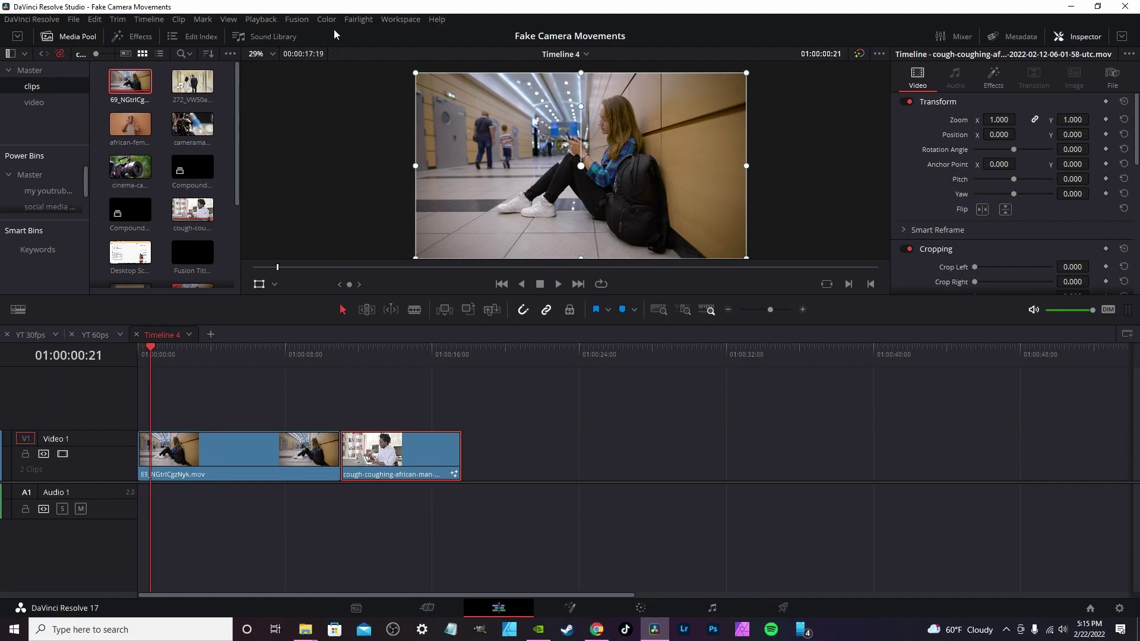
left_click(138, 37)
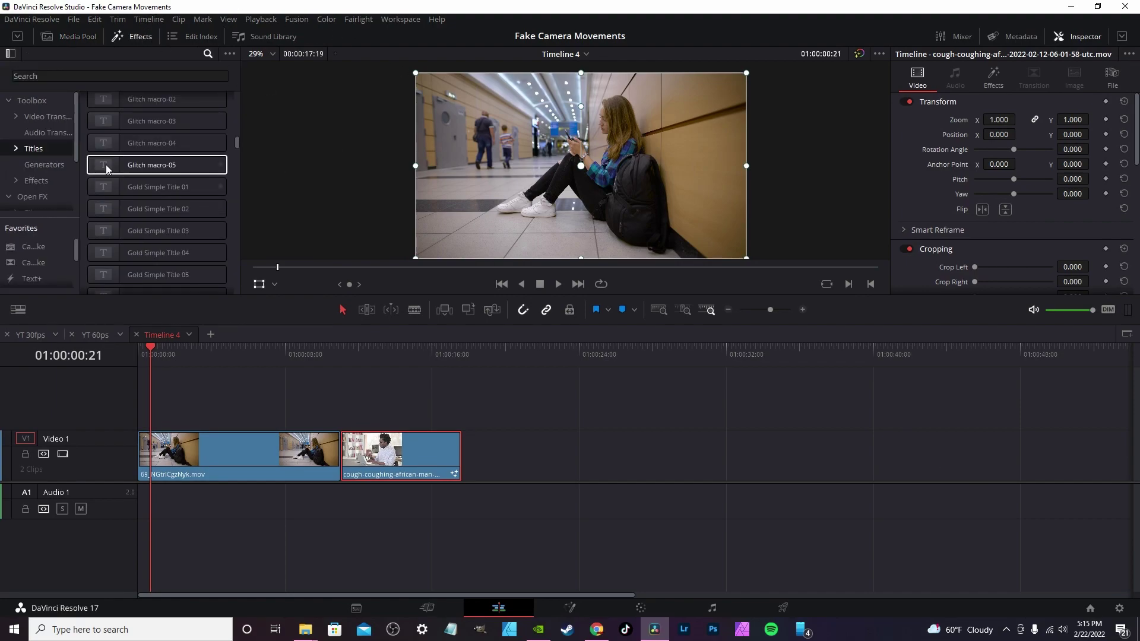
left_click(35, 180)
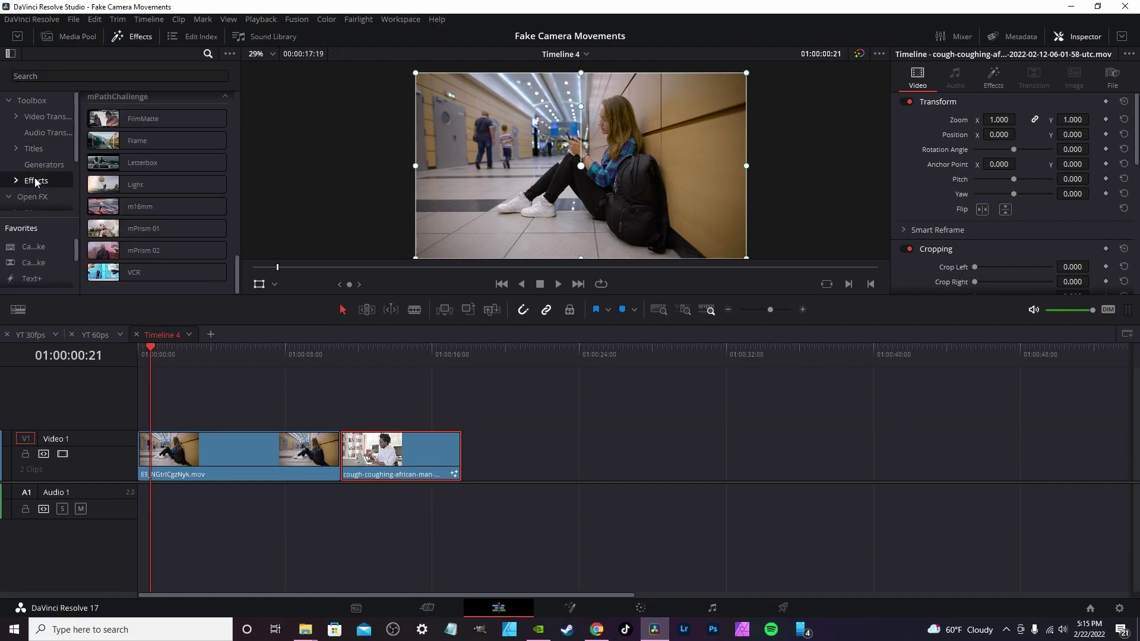
left_click(83, 78)
type("mixed")
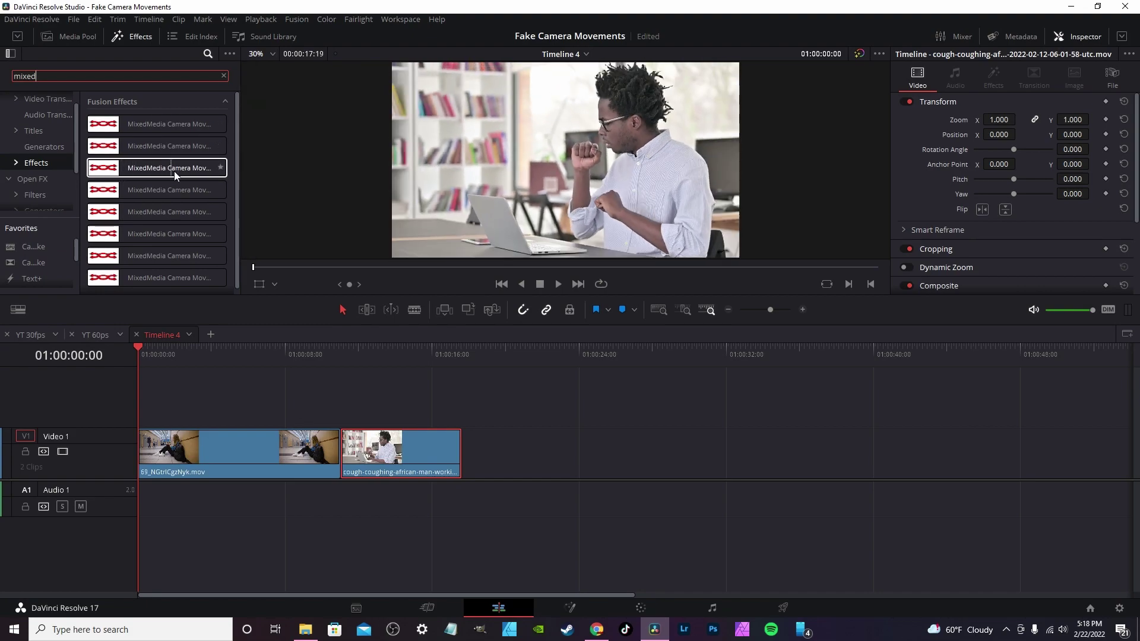
Step: Apply MixedMedia Camera Movements to the first Video 1 clip and preview playback
left_click_drag(157, 191, 209, 430)
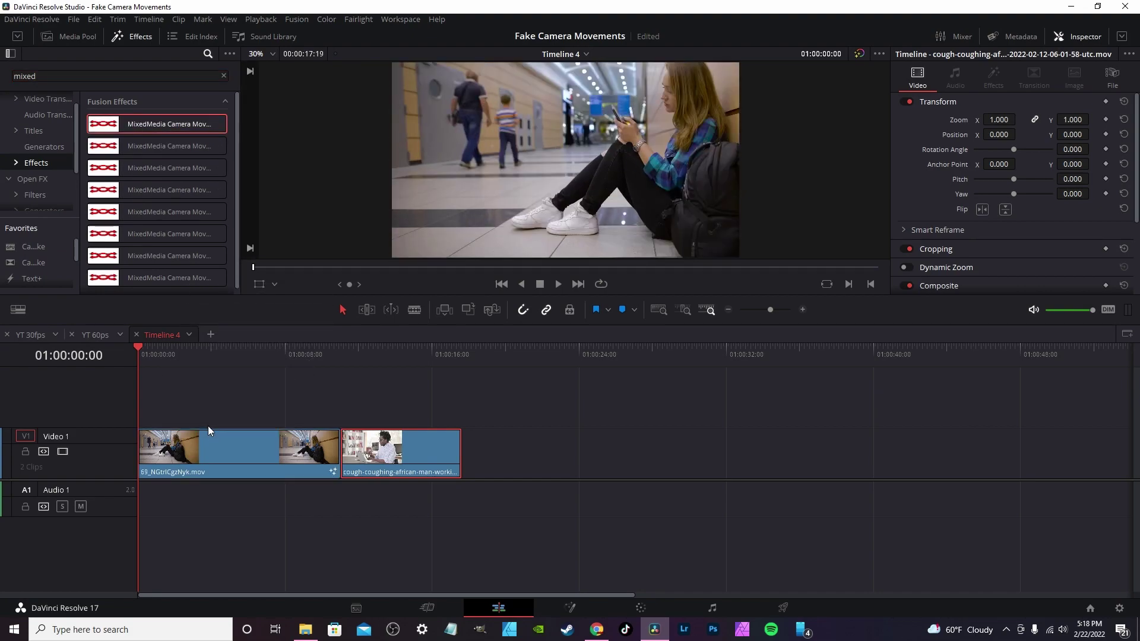
key("space")
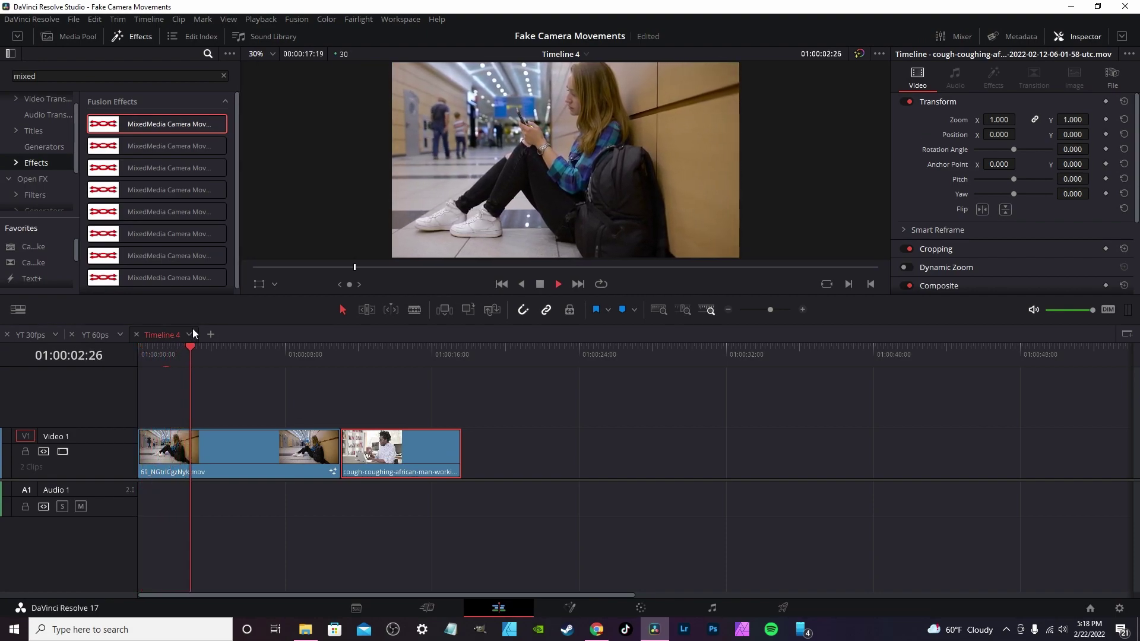
key("space")
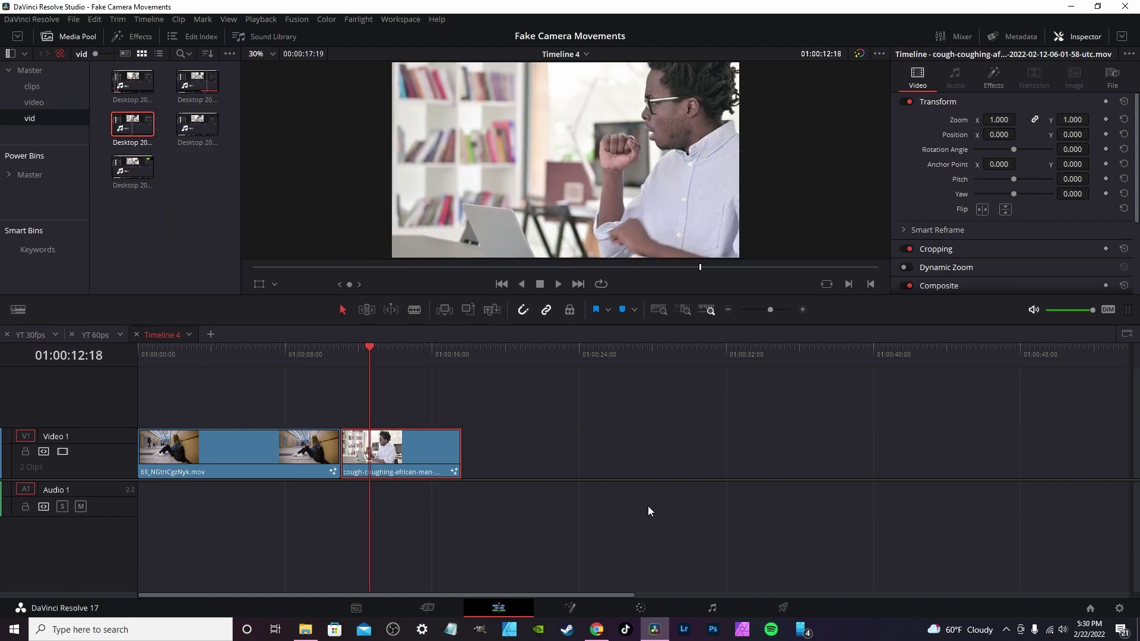
Step: Render-cache the second clip's MixedMedia Camera Movements Fusion effect from its context menu
right_click(418, 448)
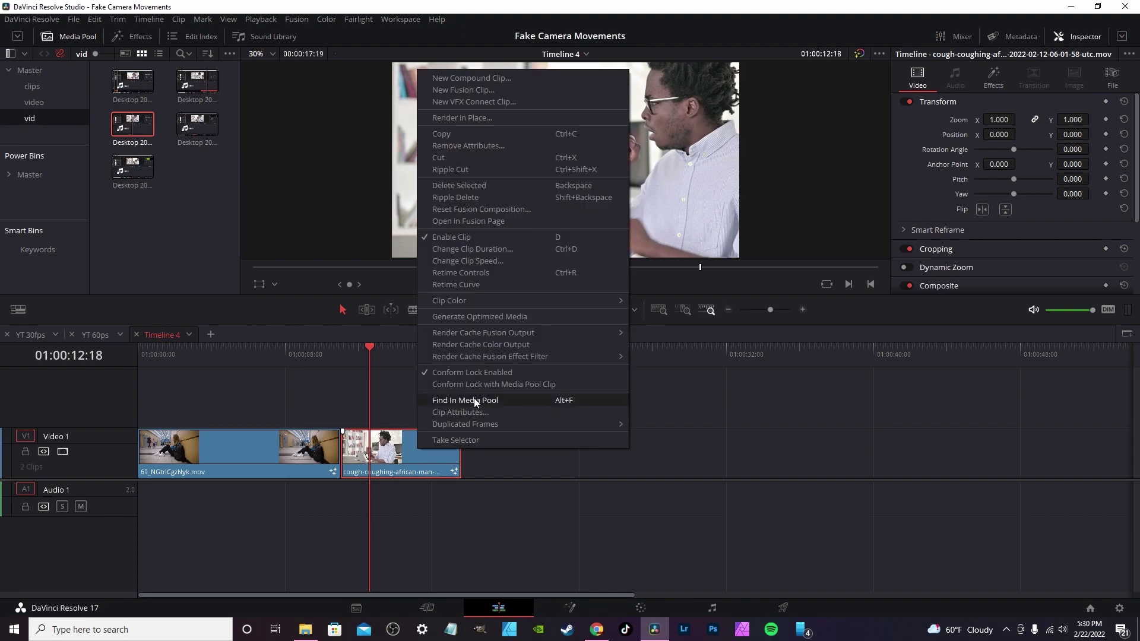
mouse_move(476, 363)
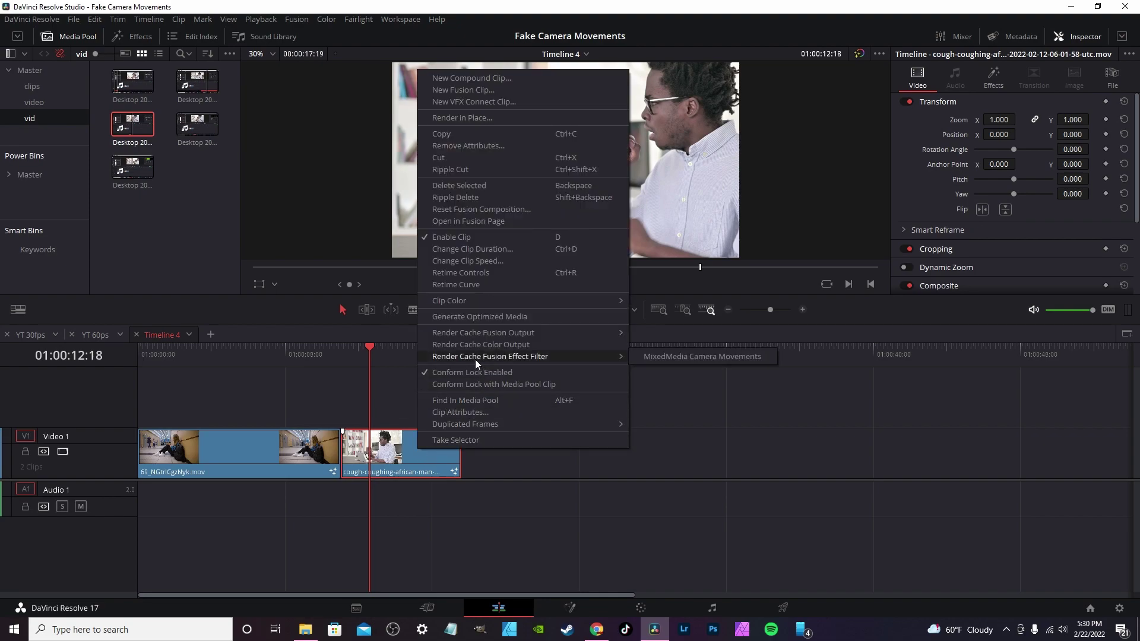
left_click(667, 358)
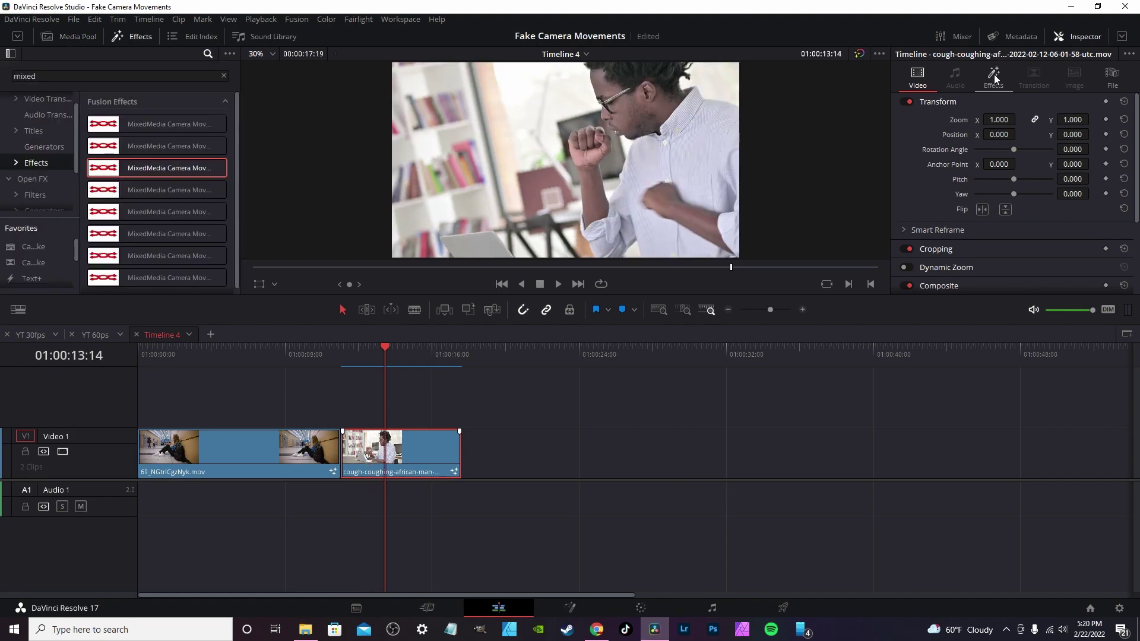
Step: Show the second clip's MixedMedia Camera Movements controls in the Inspector Effects tab
left_click(995, 73)
scroll(938, 215, "down", 5)
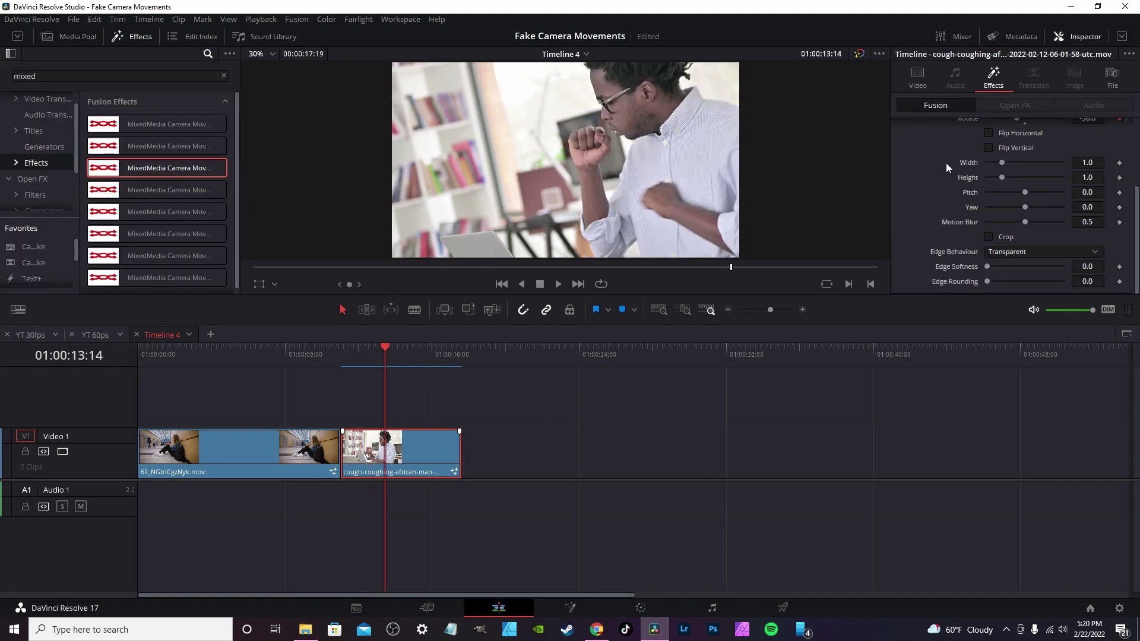
scroll(941, 229, "up", 4)
scroll(941, 232, "down", 4)
Step: Preview the second clip from its start, then open its effect in Fusion
left_click(344, 349)
key("space")
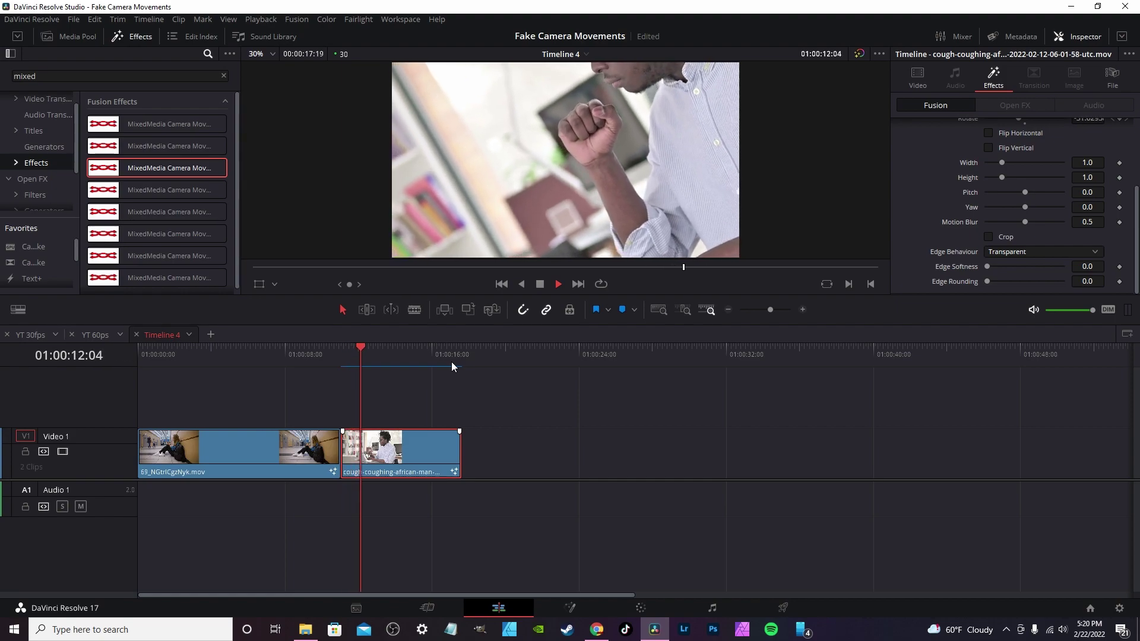
key("space")
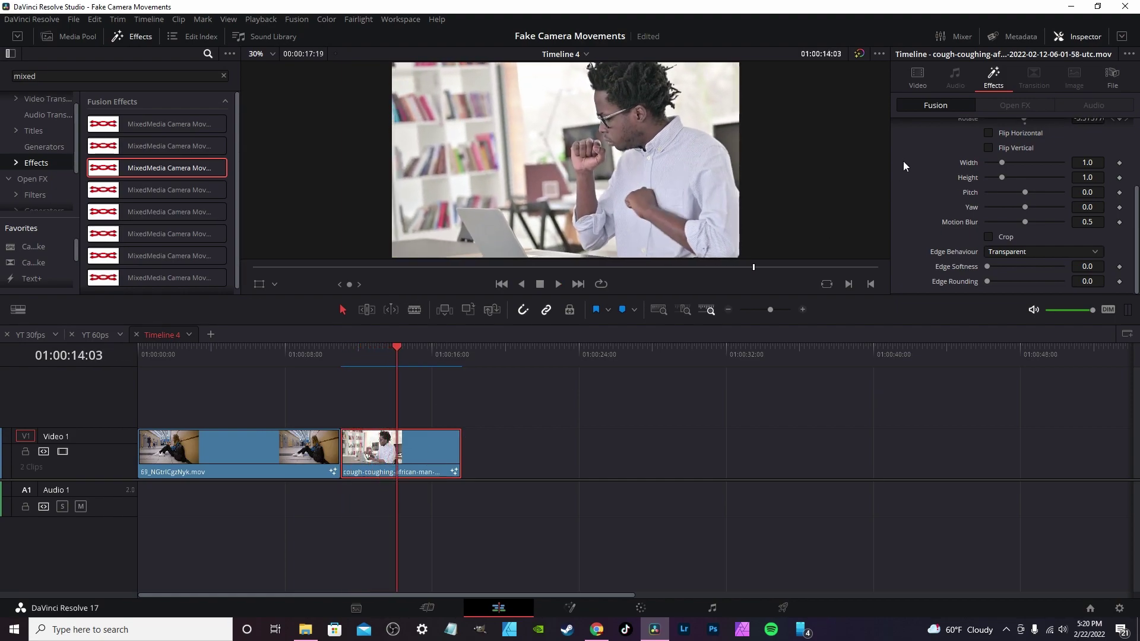
scroll(971, 167, "up", 4)
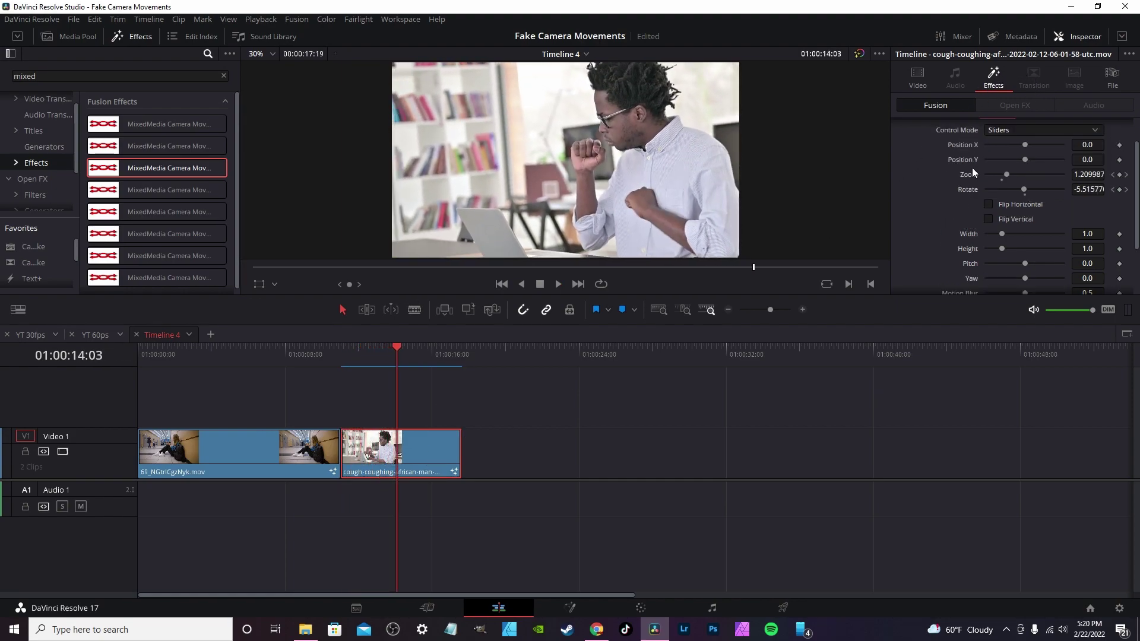
left_click(1085, 128)
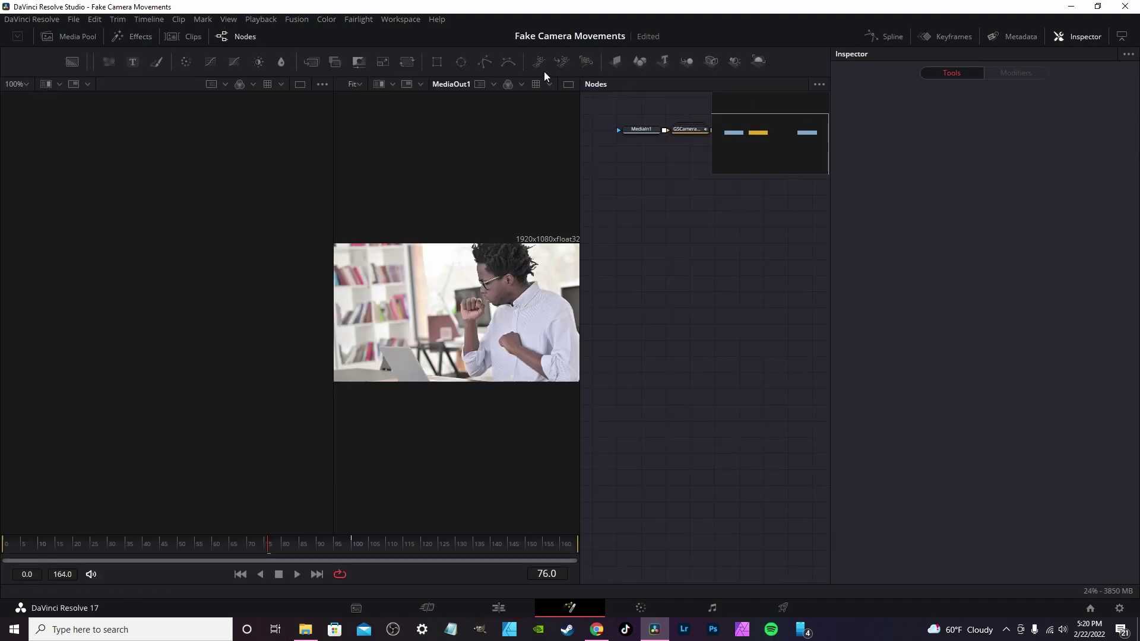
Step: Show the Zoom and Rotate curves fitted in the Spline editor with a single viewer
left_click(570, 86)
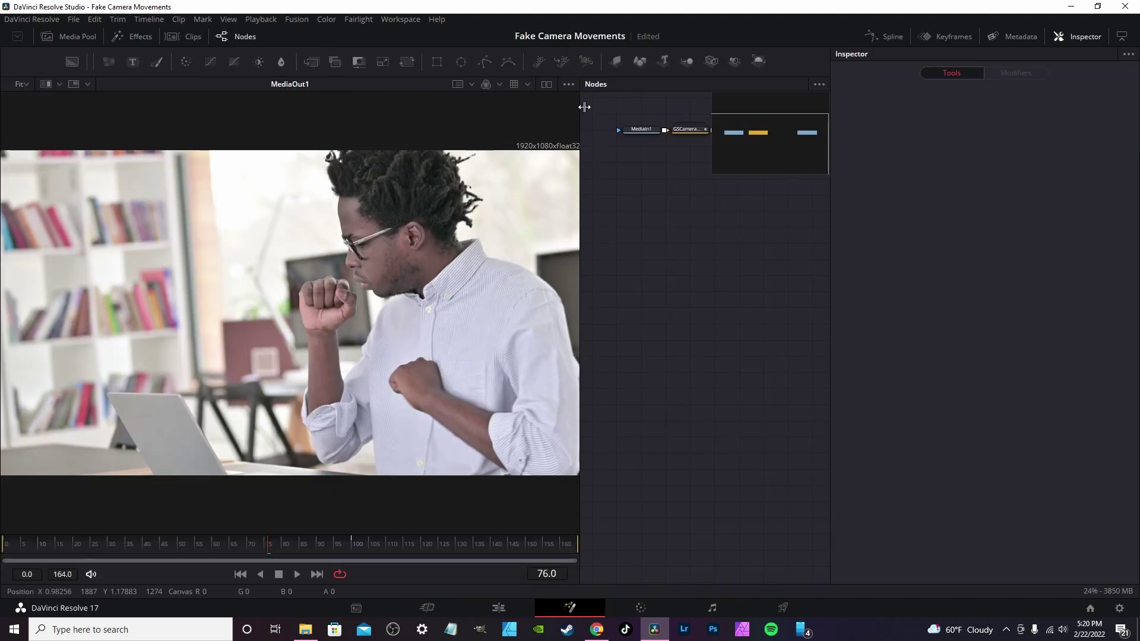
left_click(884, 37)
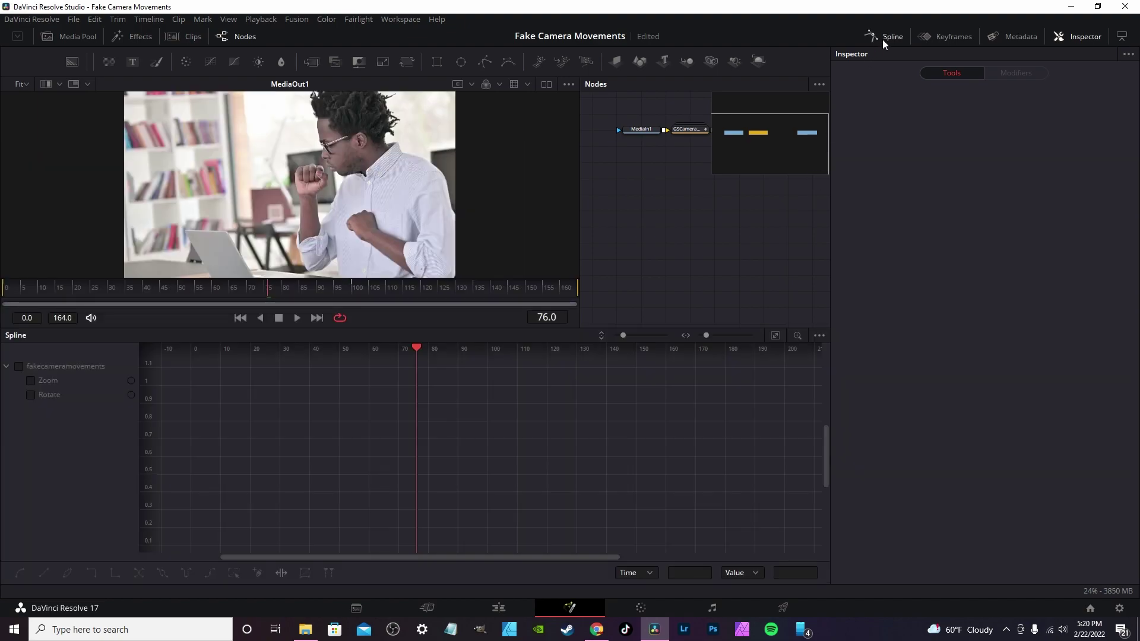
left_click(19, 366)
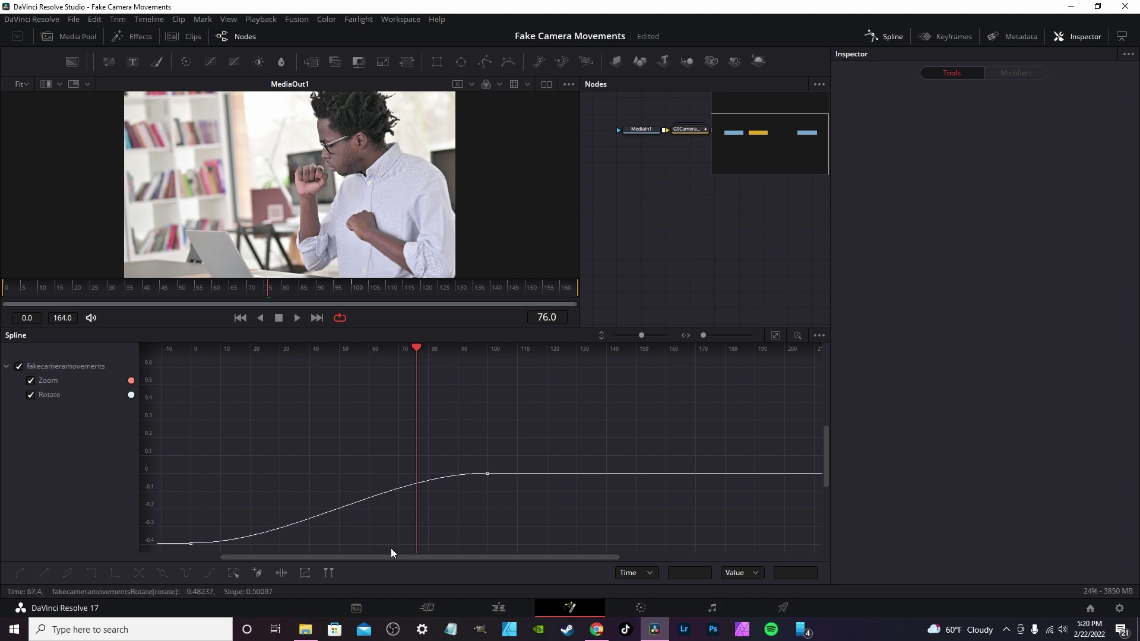
left_click_drag(397, 557, 311, 552)
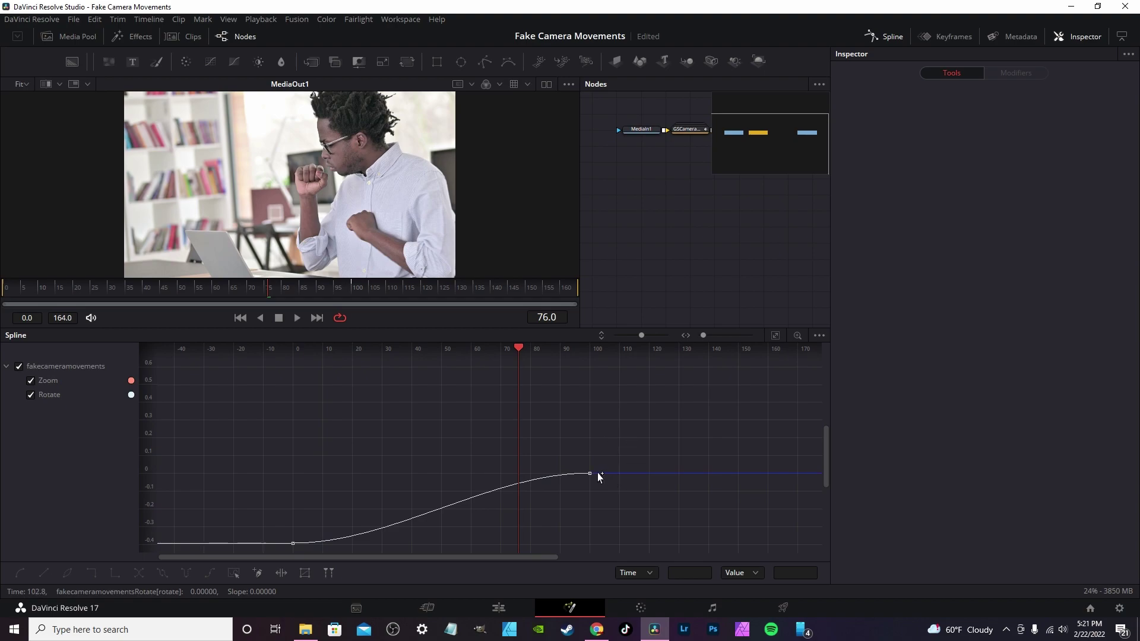
left_click(776, 336)
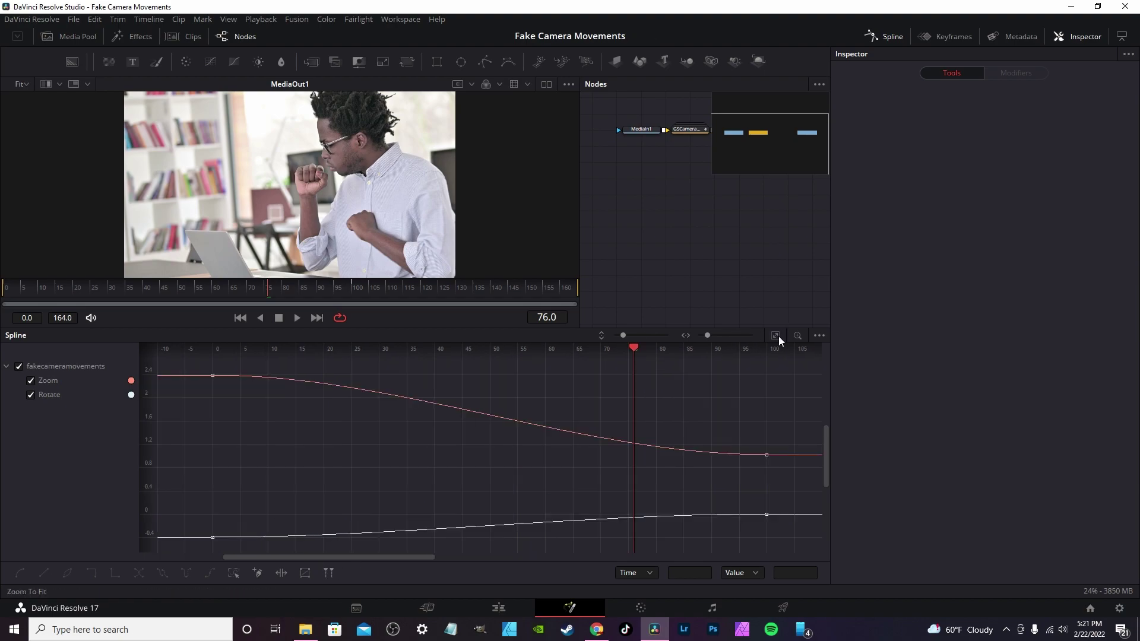
Step: Scale all Zoom and Rotate keyframes to end near frame 15, then return to Edit
left_click(235, 575)
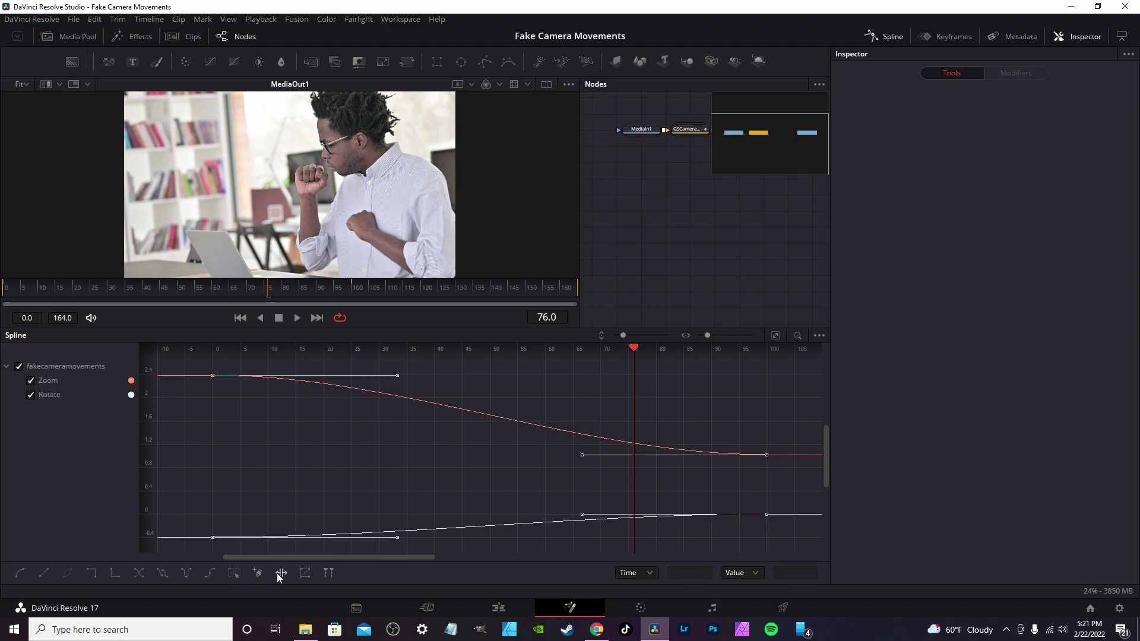
left_click(279, 574)
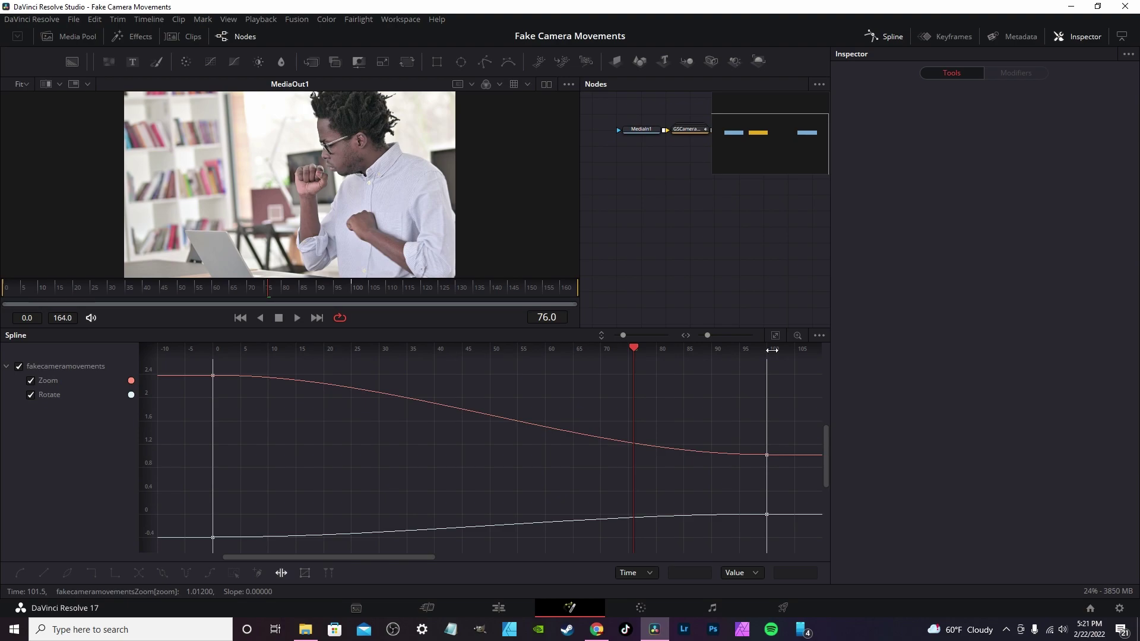
left_click_drag(766, 458, 296, 461)
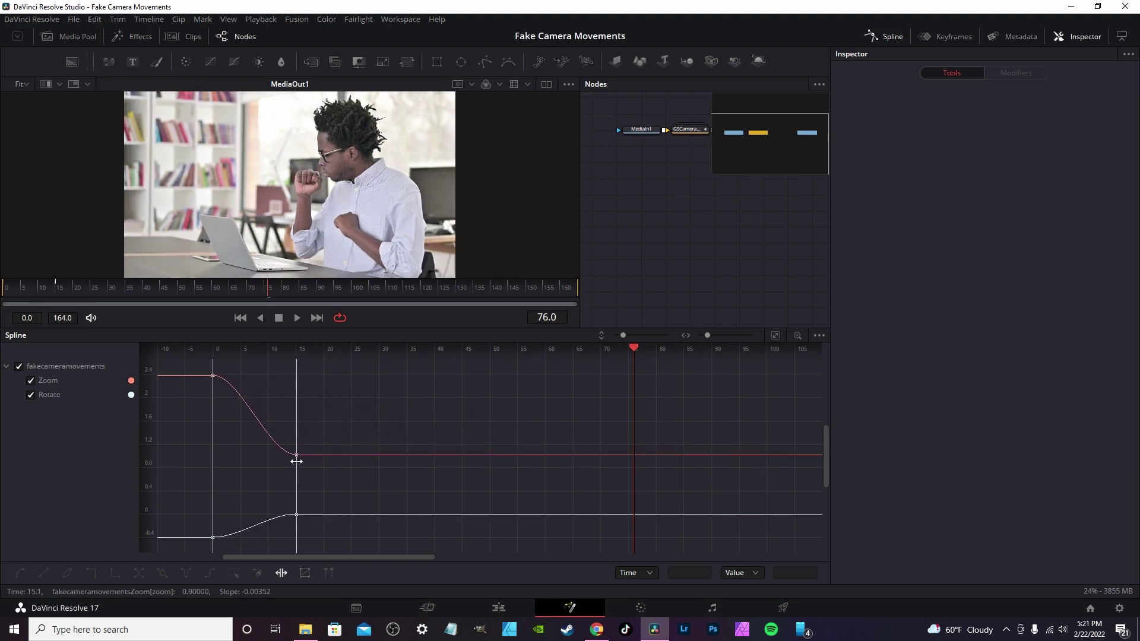
left_click(499, 607)
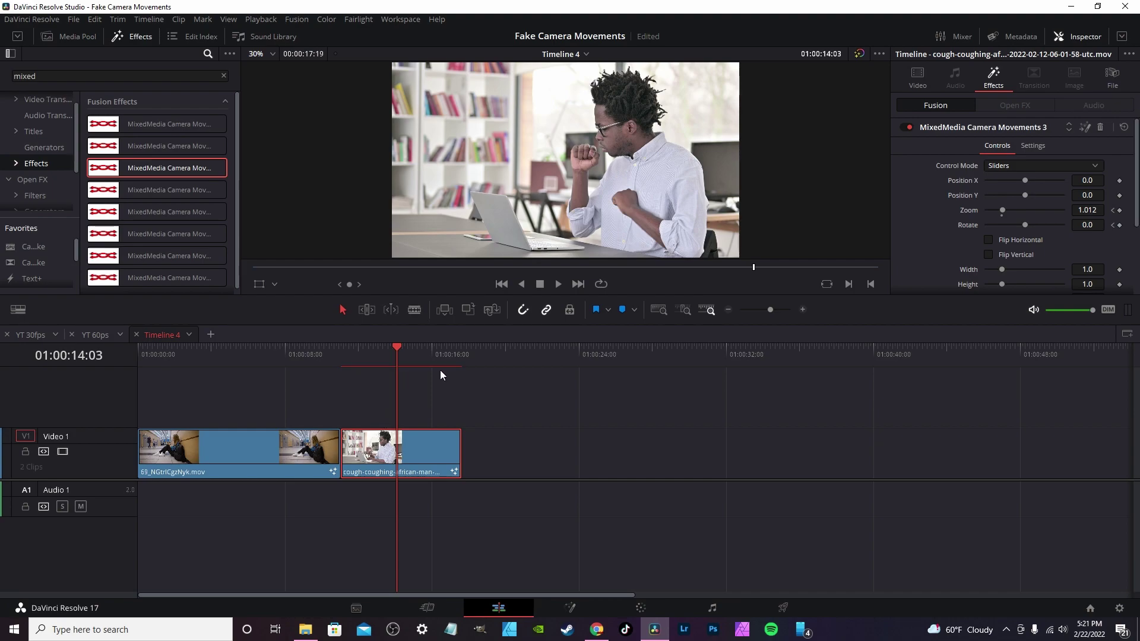
Step: Play the cough clip from its start to preview the camera movement
key("Up")
left_click(556, 285)
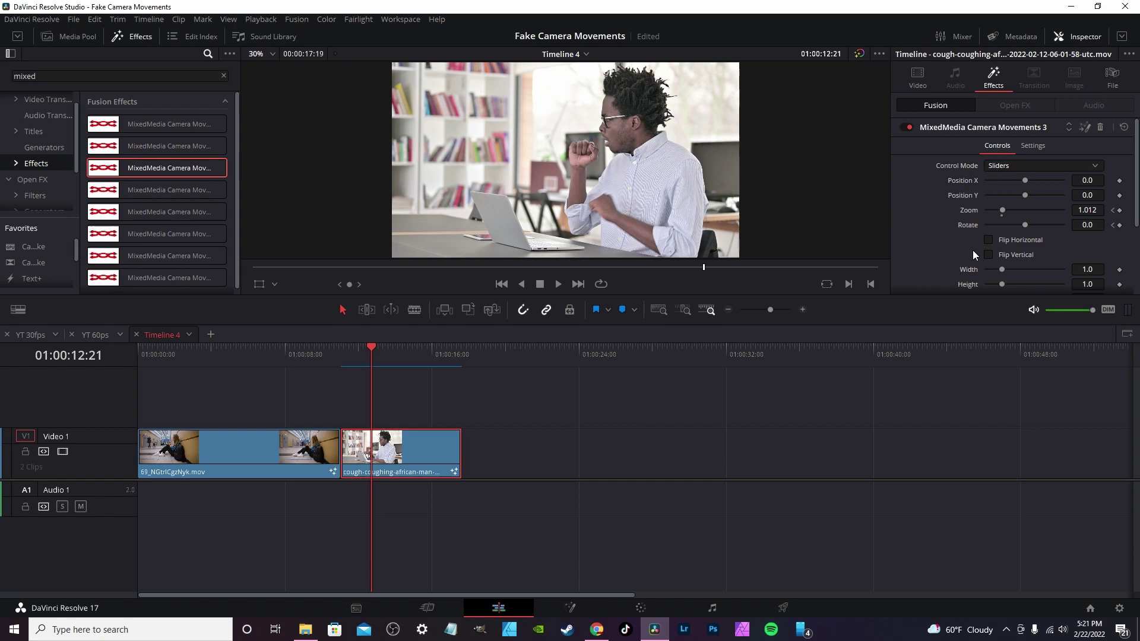
scroll(977, 250, "down", 3)
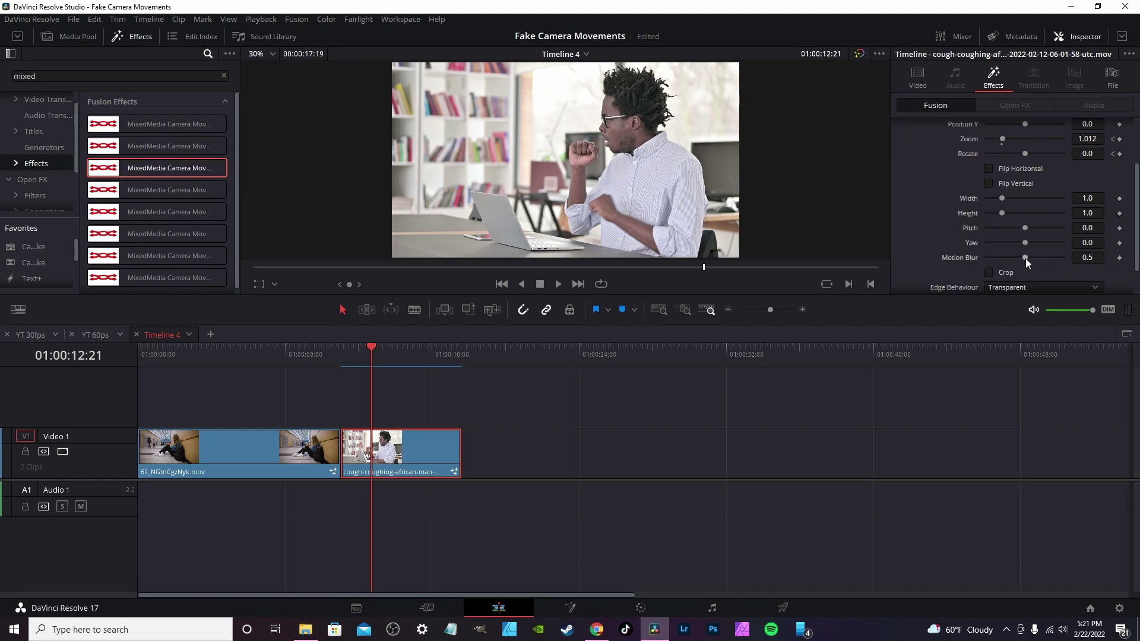
Step: Set Motion Blur to 1.0 and replay the clip from its start
left_click_drag(1025, 258, 1077, 257)
left_click(349, 351)
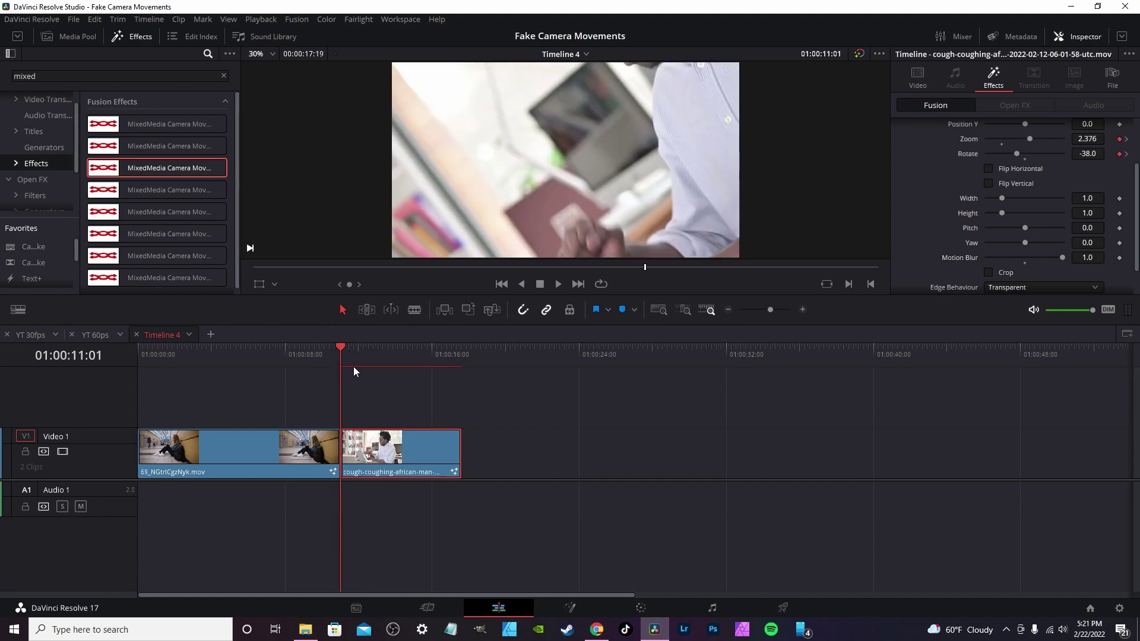
left_click(560, 283)
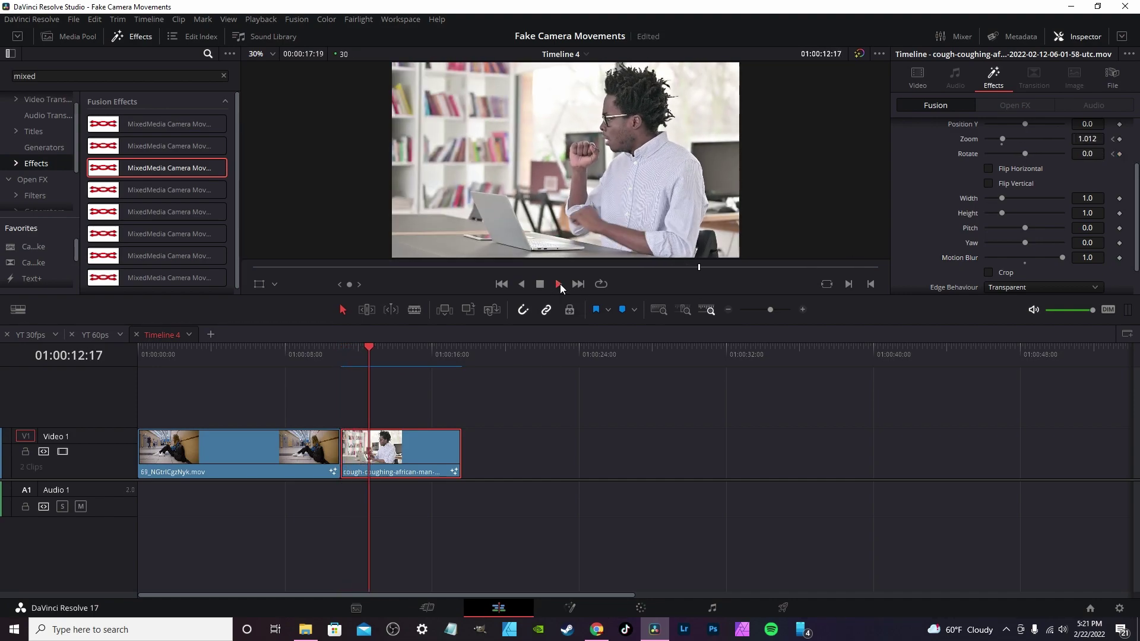
key("space")
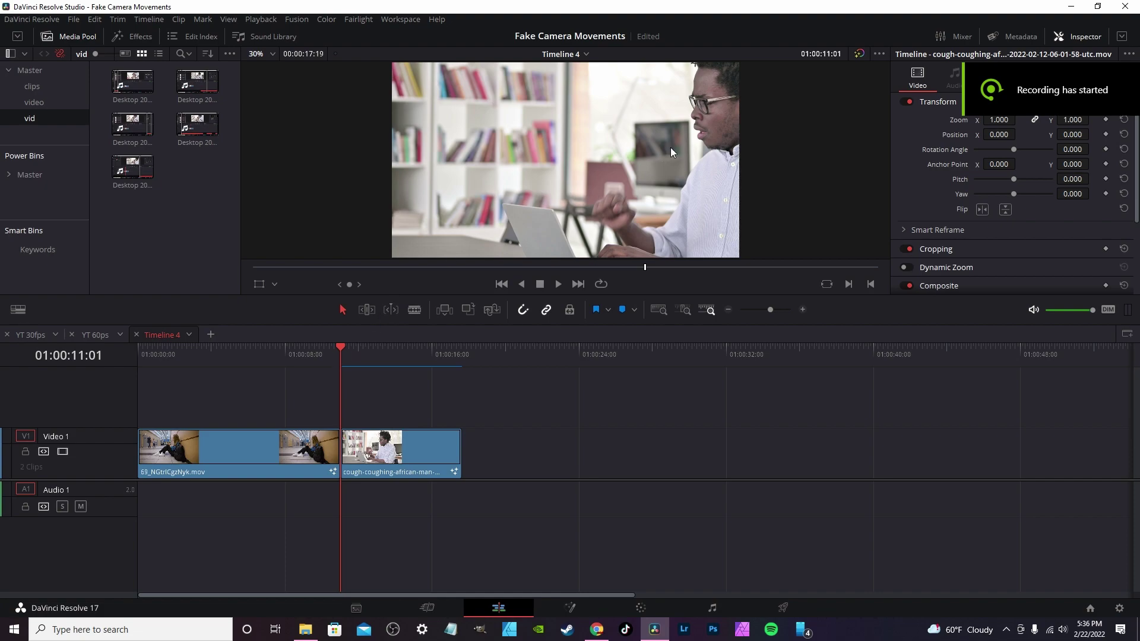
Step: Scrub into the cough clip and set the camera effect's Zoom to 0.929
left_click_drag(338, 346, 387, 346)
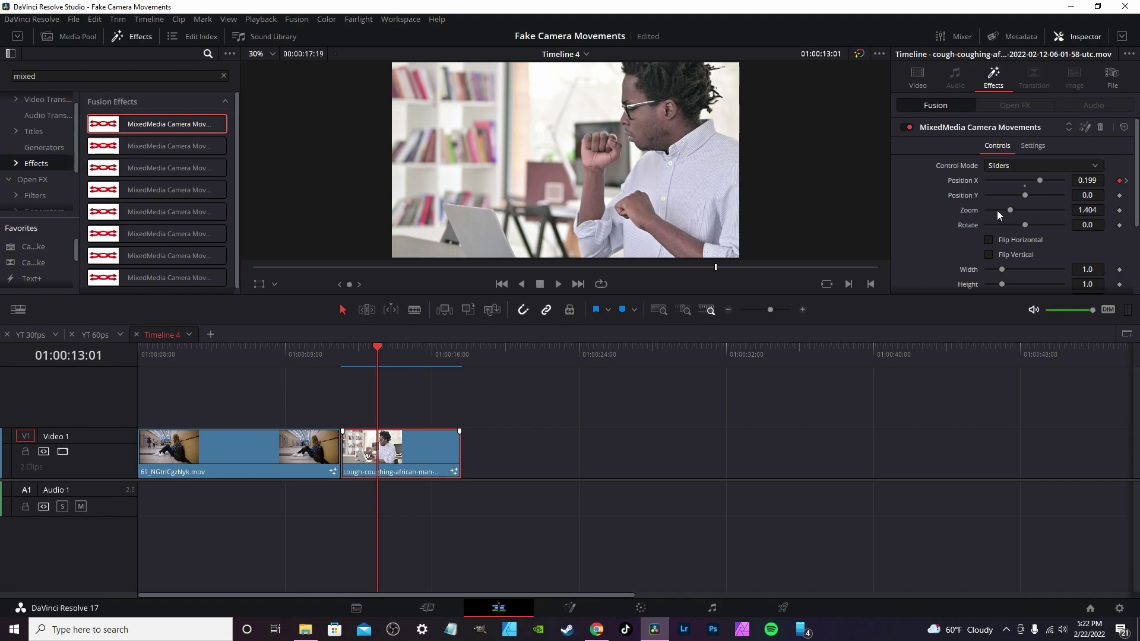
key("ctrl+z")
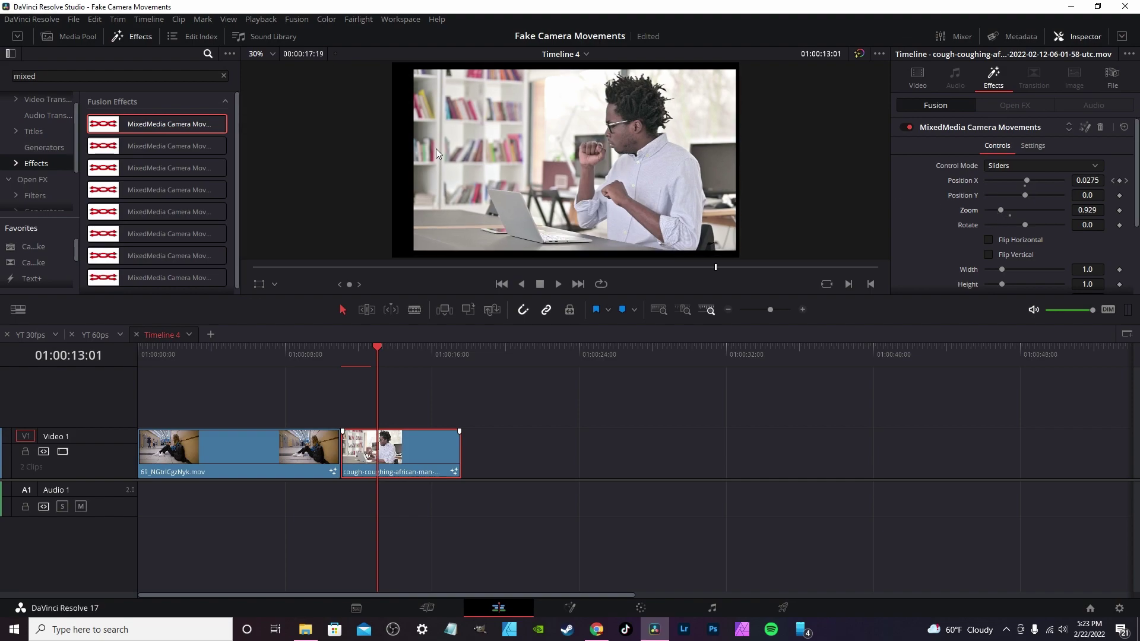
scroll(1000, 209, "down", 3)
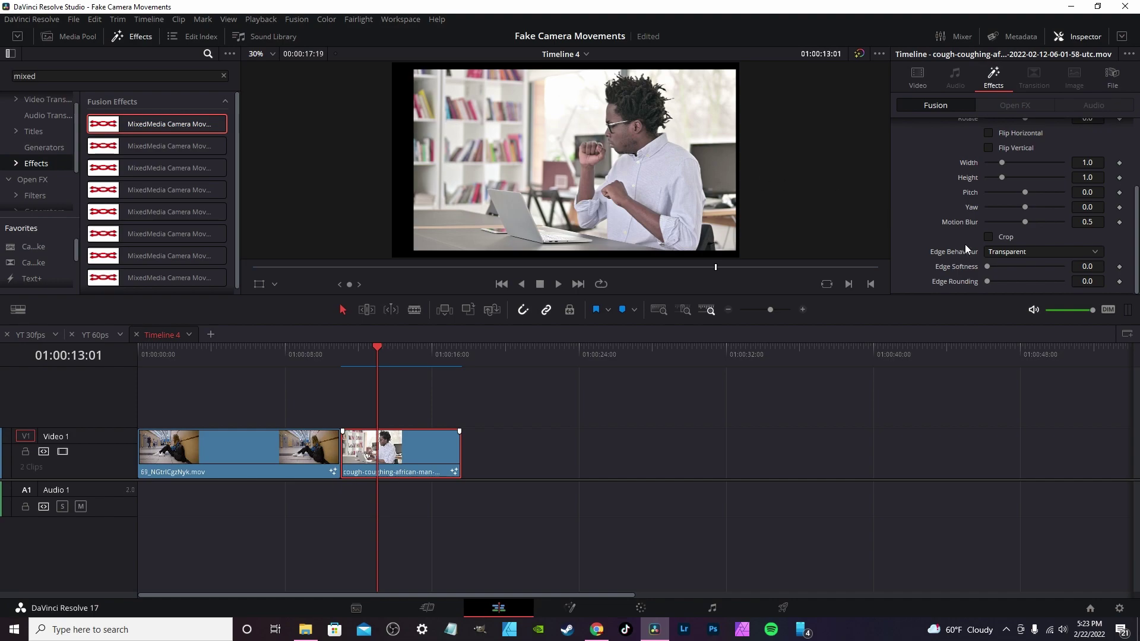
Step: Choose Reflect as the Edge Behaviour and play the clip to check the mirrored borders
left_click(1025, 253)
left_click(1014, 277)
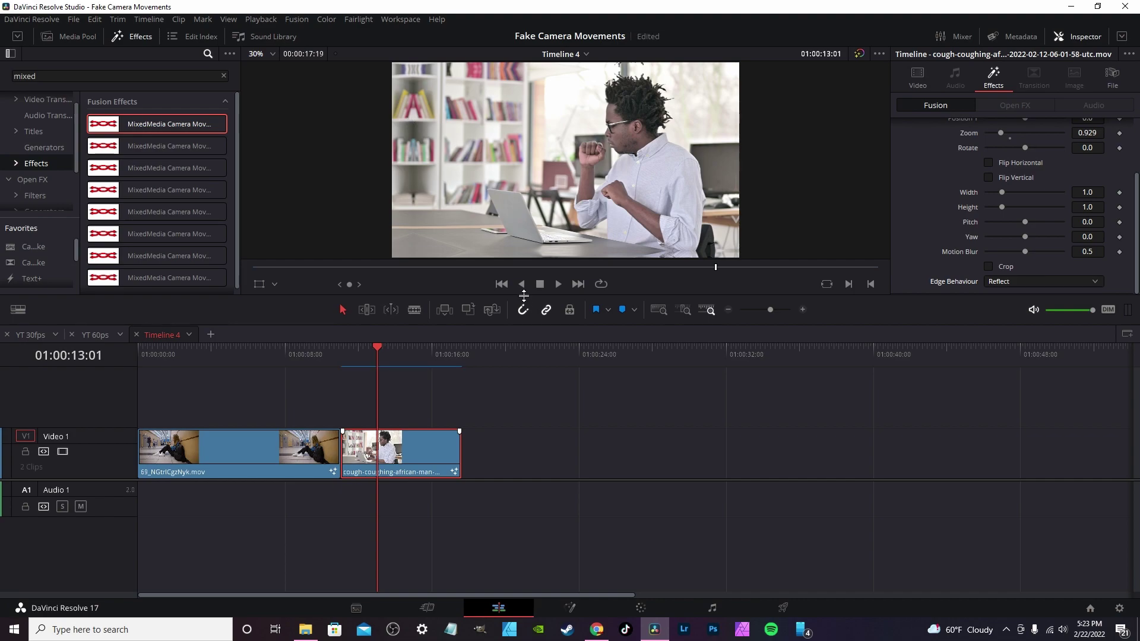
left_click(558, 284)
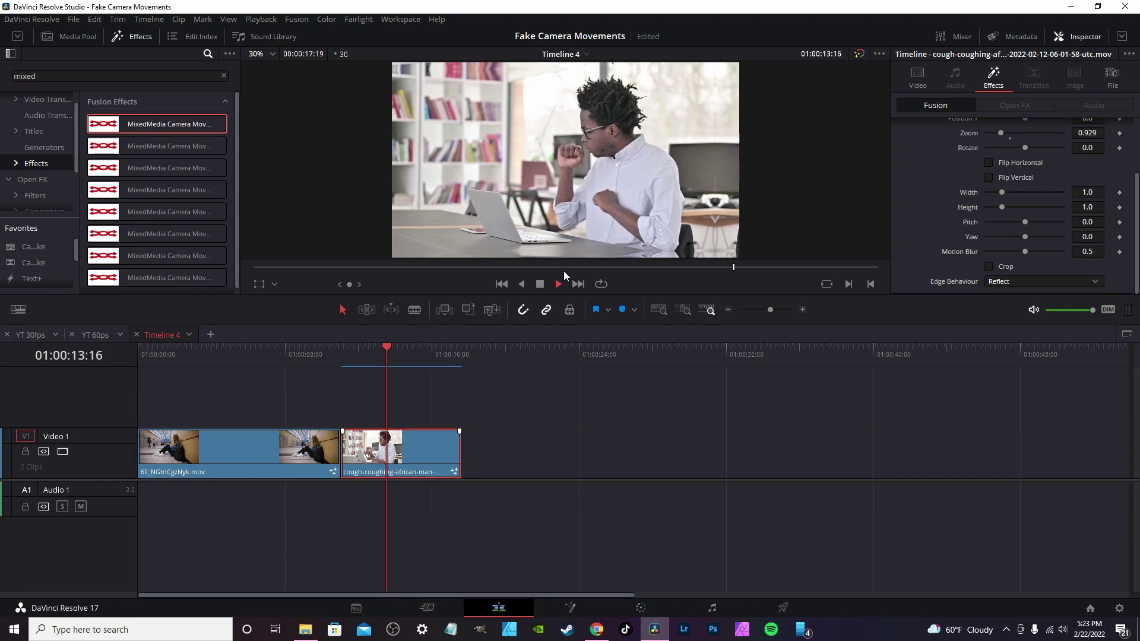
key("space")
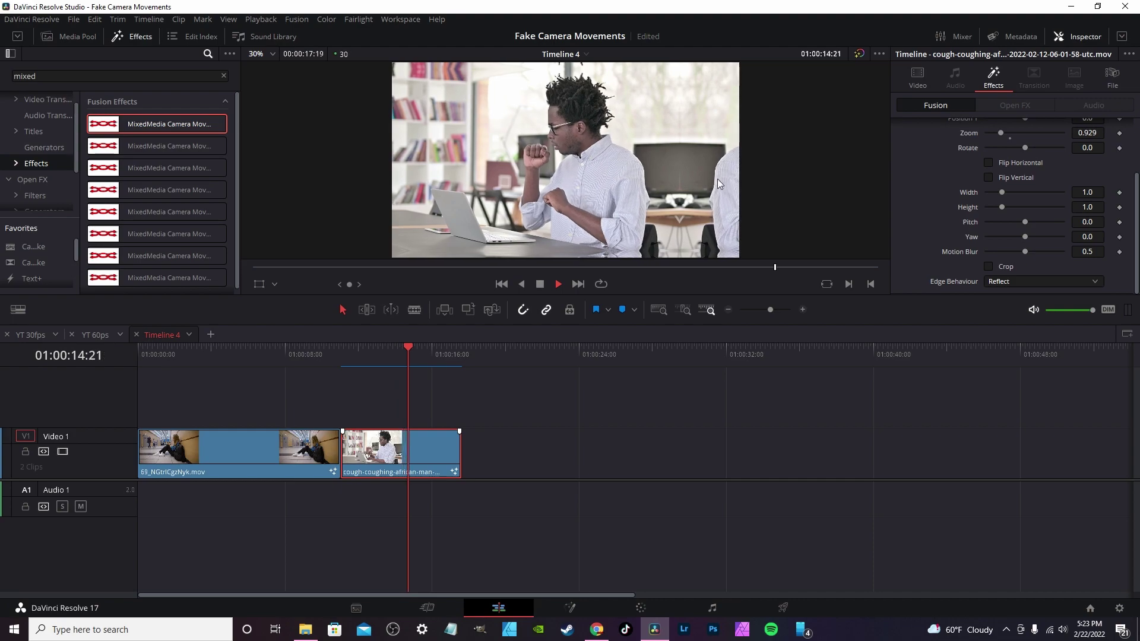
Step: Drag Zoom down to 0.25 to see the Reflect mirrored tiling
left_click(541, 283)
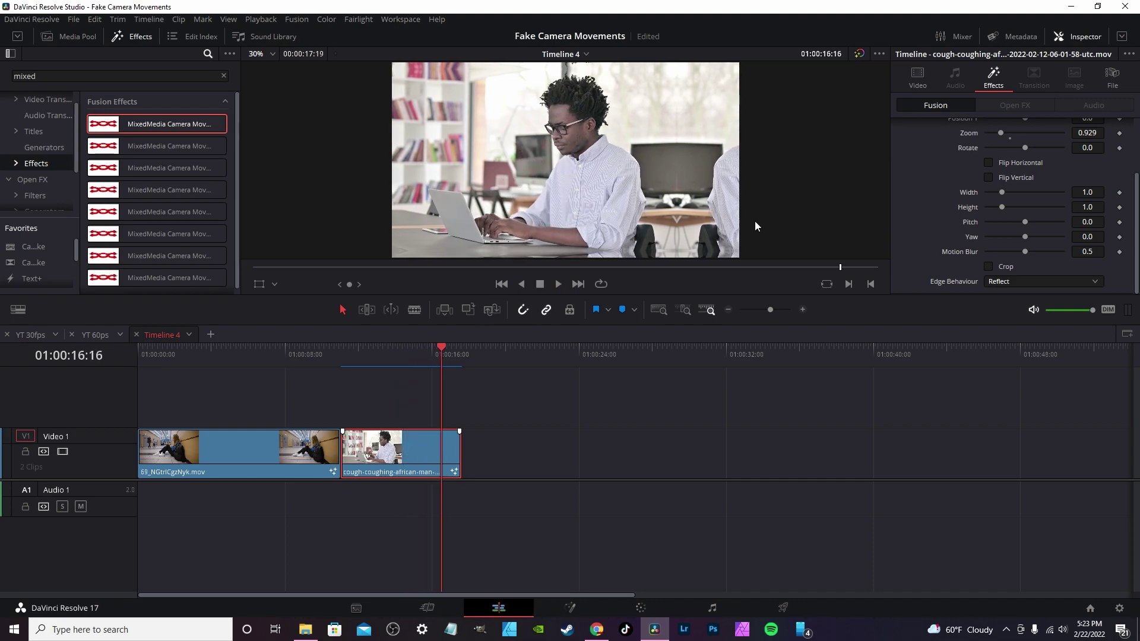
scroll(1006, 186, "up", 2)
mouse_move(999, 168)
left_mouse_down()
mouse_move(981, 172)
mouse_move(1002, 169)
left_mouse_up()
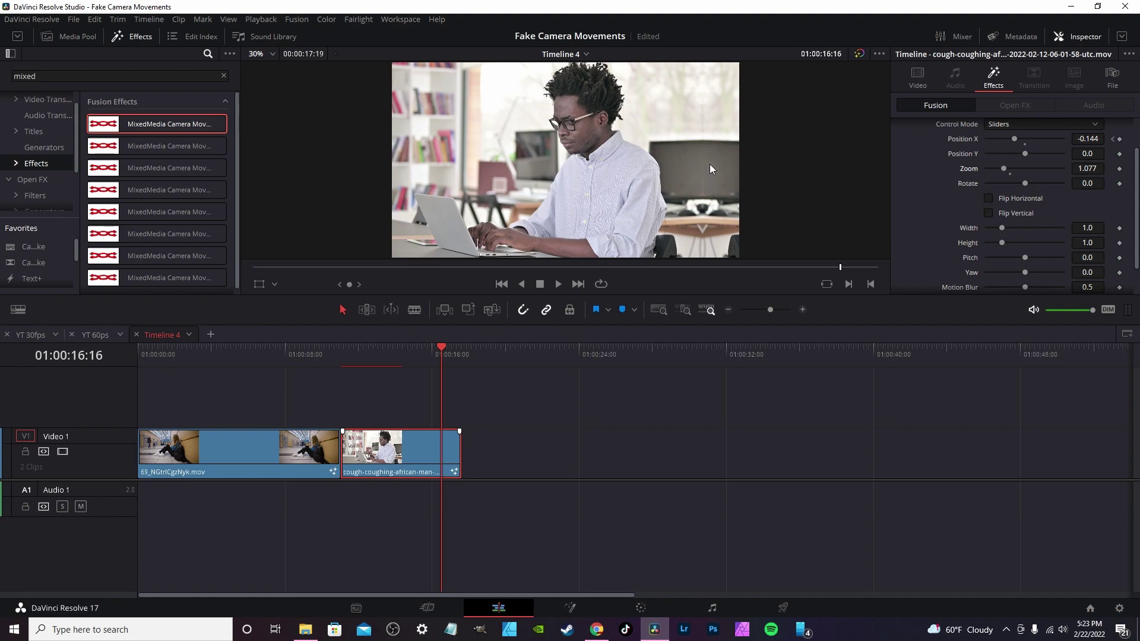
Step: Readjust Zoom to 1.077 and play the cough clip from its start
left_click_drag(254, 267, 268, 267)
left_click(352, 354)
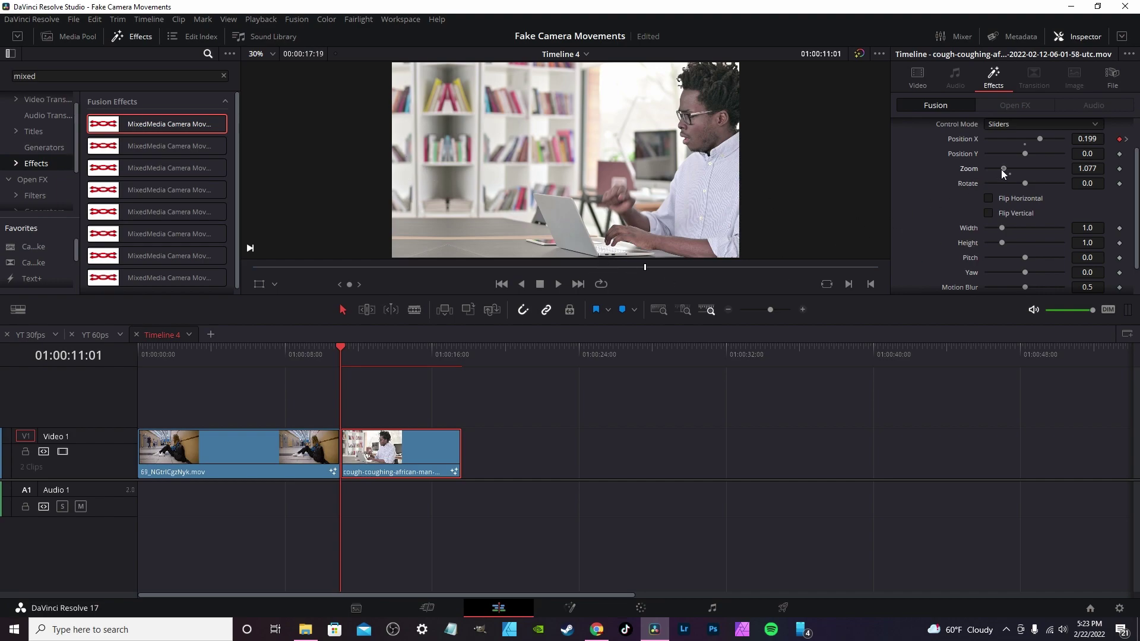
left_click_drag(1000, 169, 1000, 169)
scroll(1006, 246, "down", 1)
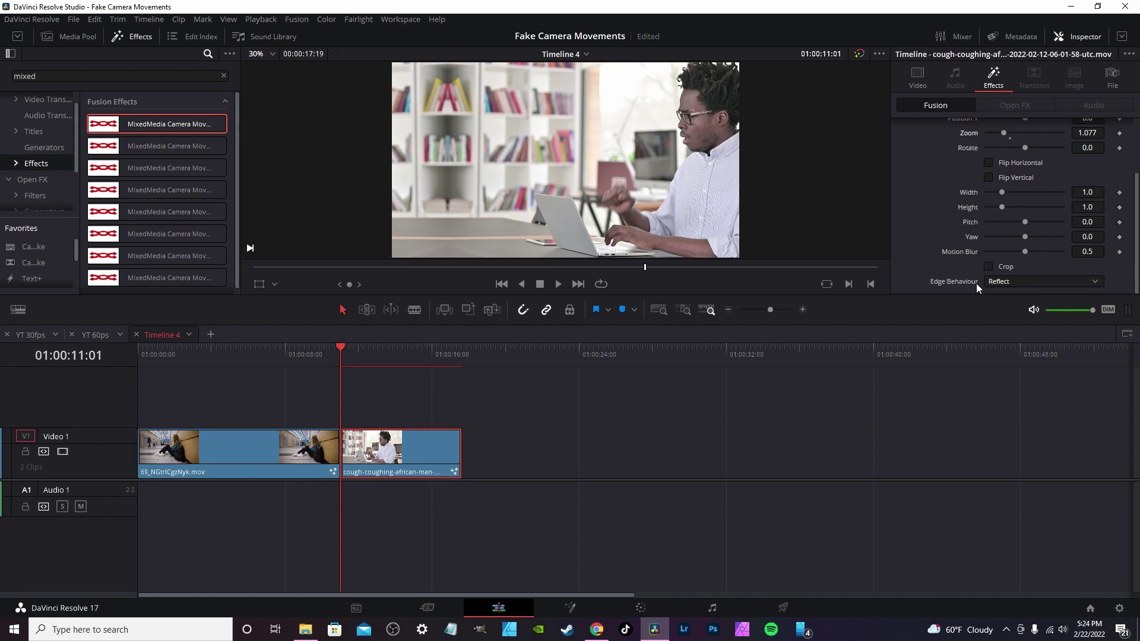
left_click(558, 284)
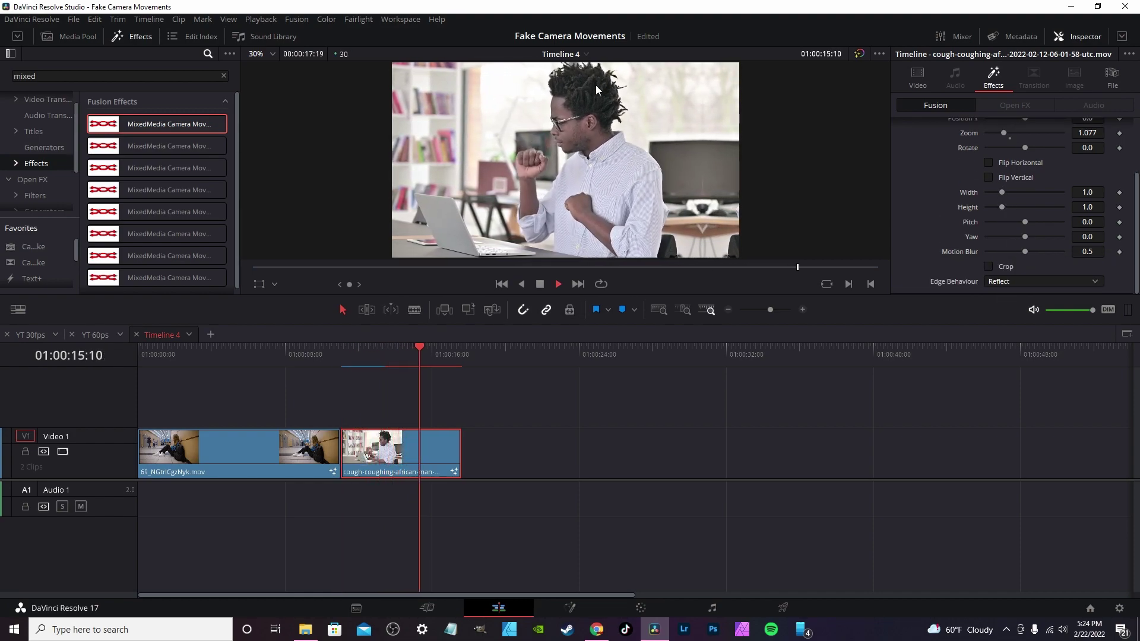
left_click(342, 352)
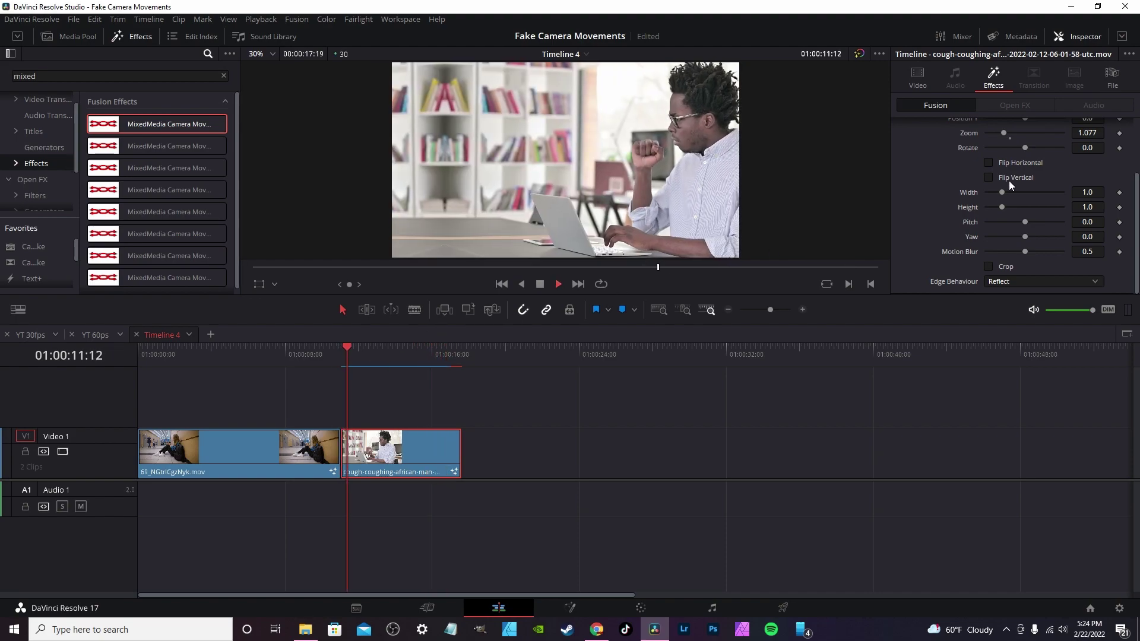
scroll(1009, 180, "up", 3)
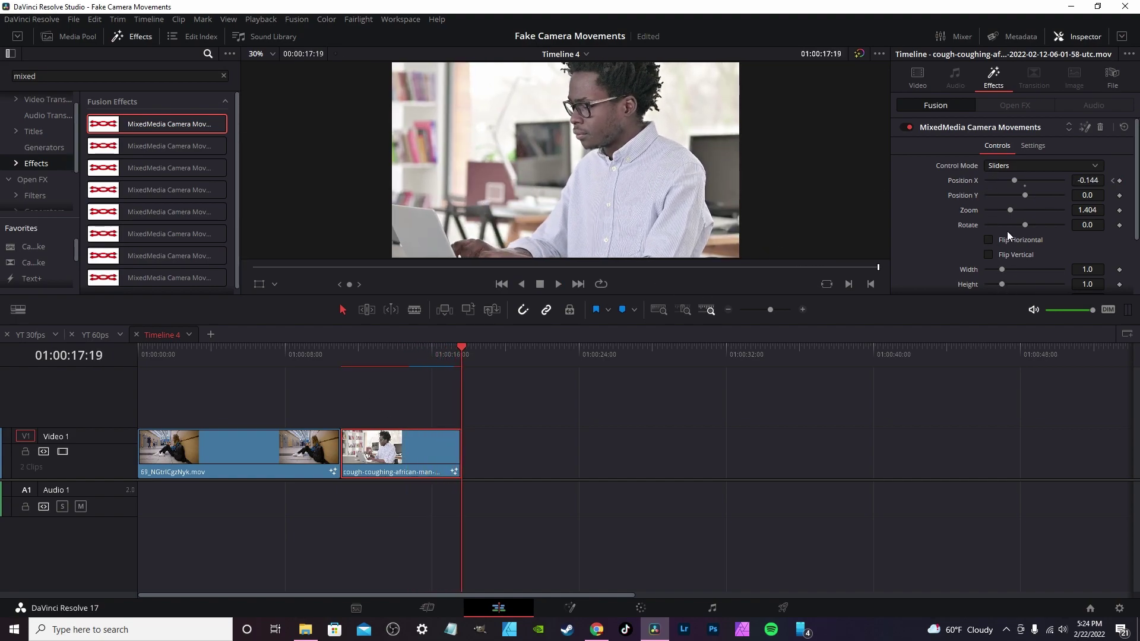
scroll(1006, 231, "down", 3)
scroll(1006, 244, "up", 3)
Step: Expand the GSCameraMovements1 group node in Fusion and drag it lower in the Nodes panel
left_click(1083, 126)
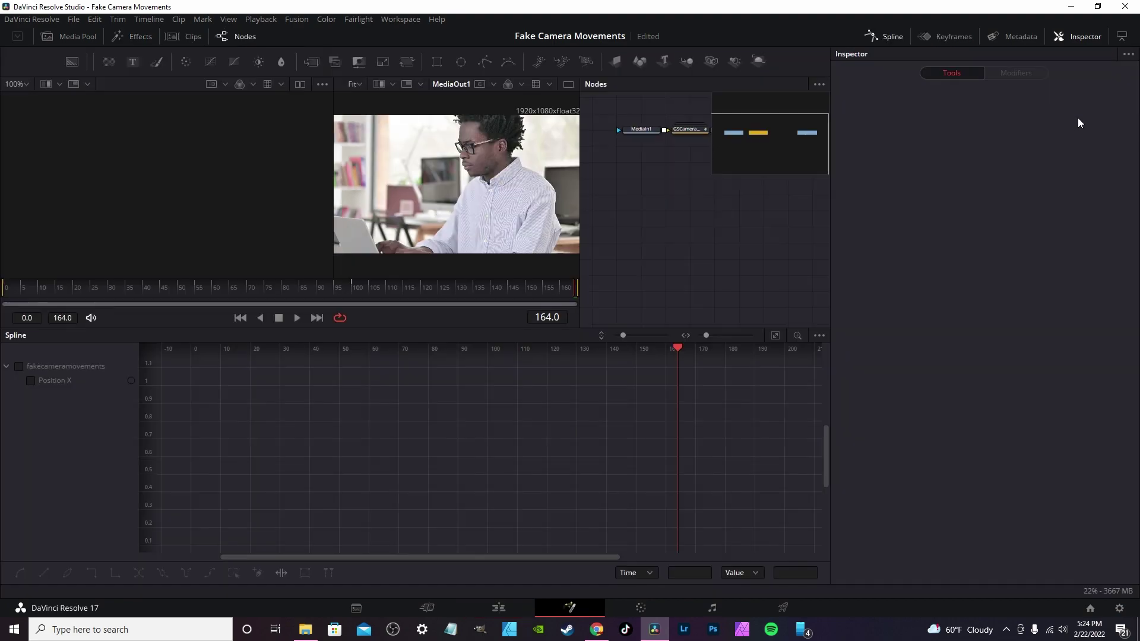
double_click(679, 126)
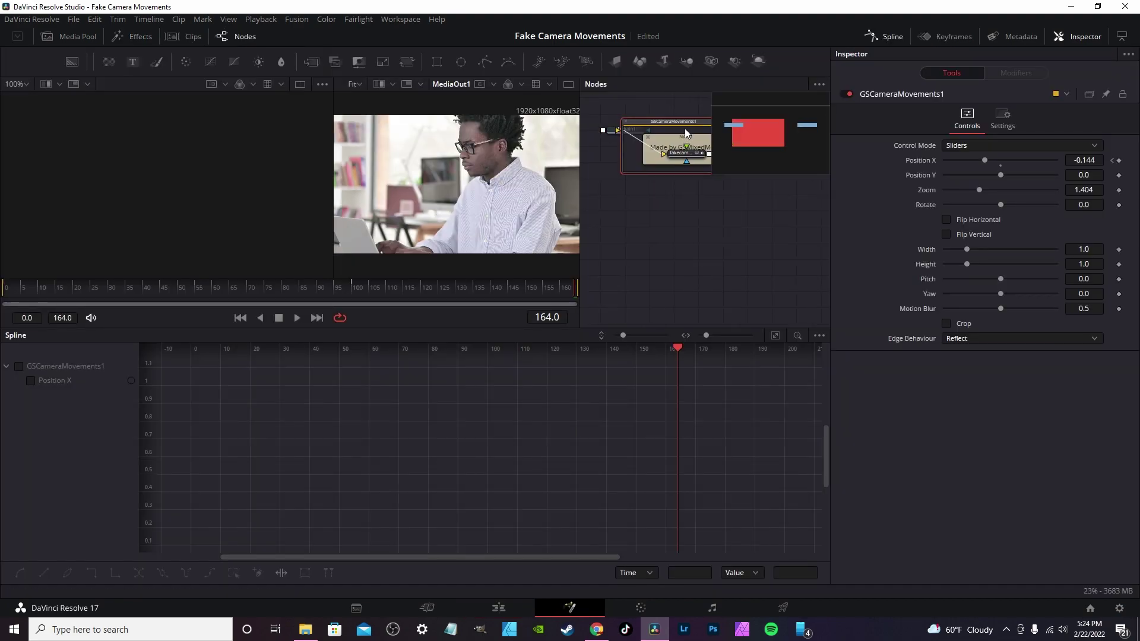
left_click_drag(690, 178, 691, 227)
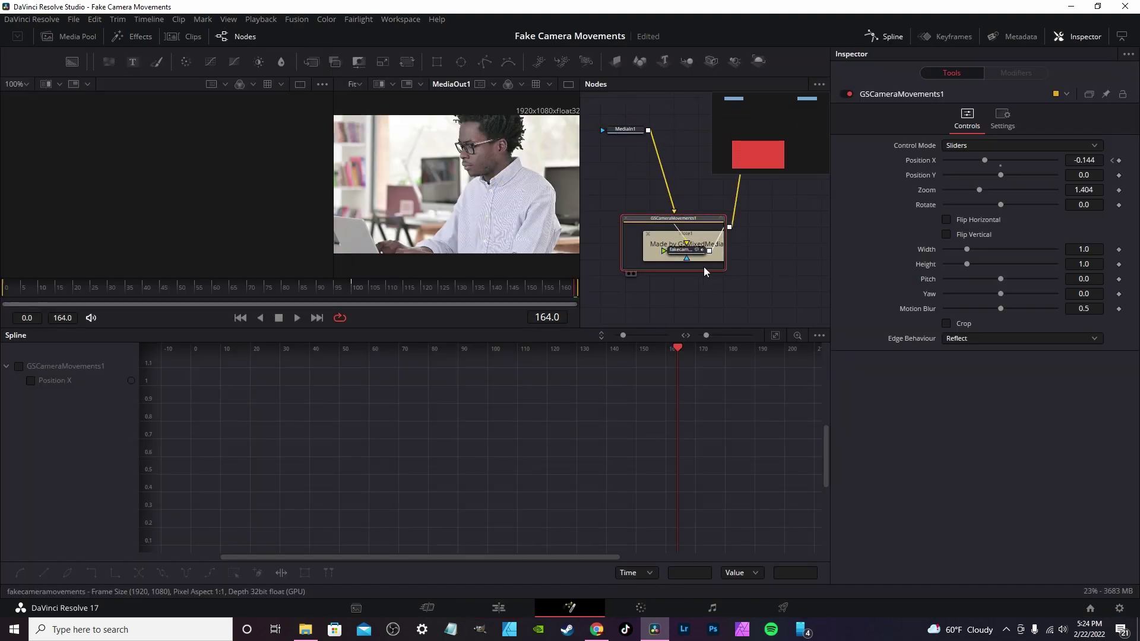